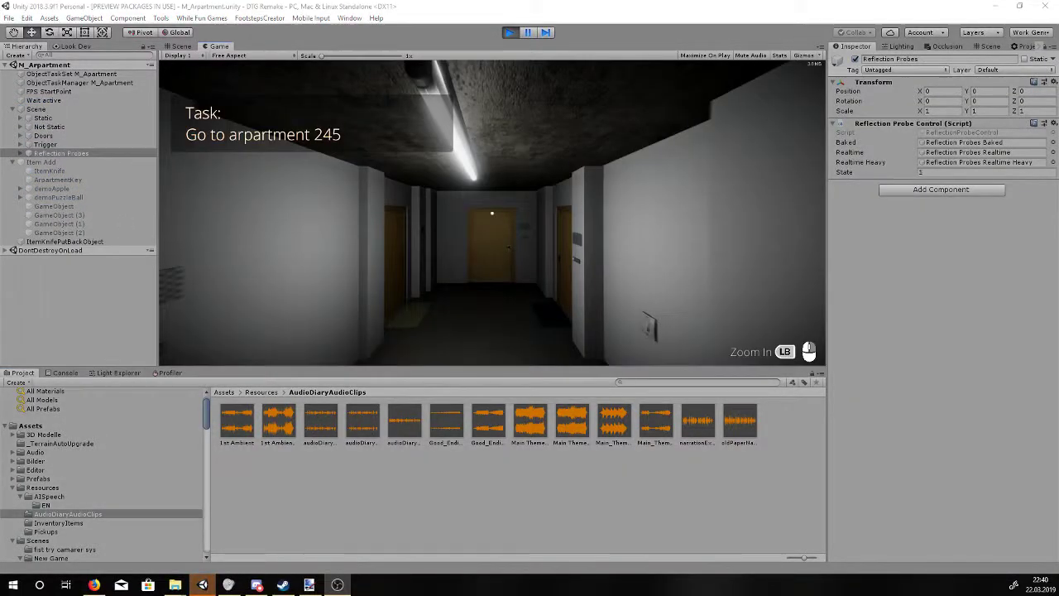
Open the in-game inventory's Items page, then switch to the Scene view and orbit the corridor.
key("Tab")
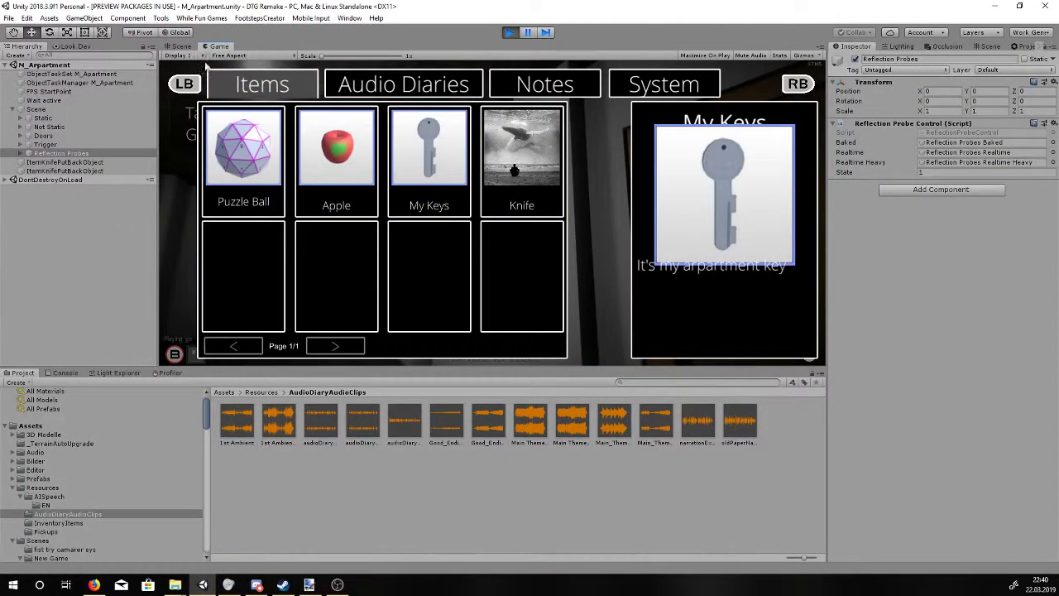
left_click(180, 46)
mouse_move(314, 180)
right_mouse_down()
mouse_move(445, 139)
mouse_move(1015, 114)
mouse_move(588, 116)
mouse_move(753, 130)
right_mouse_up()
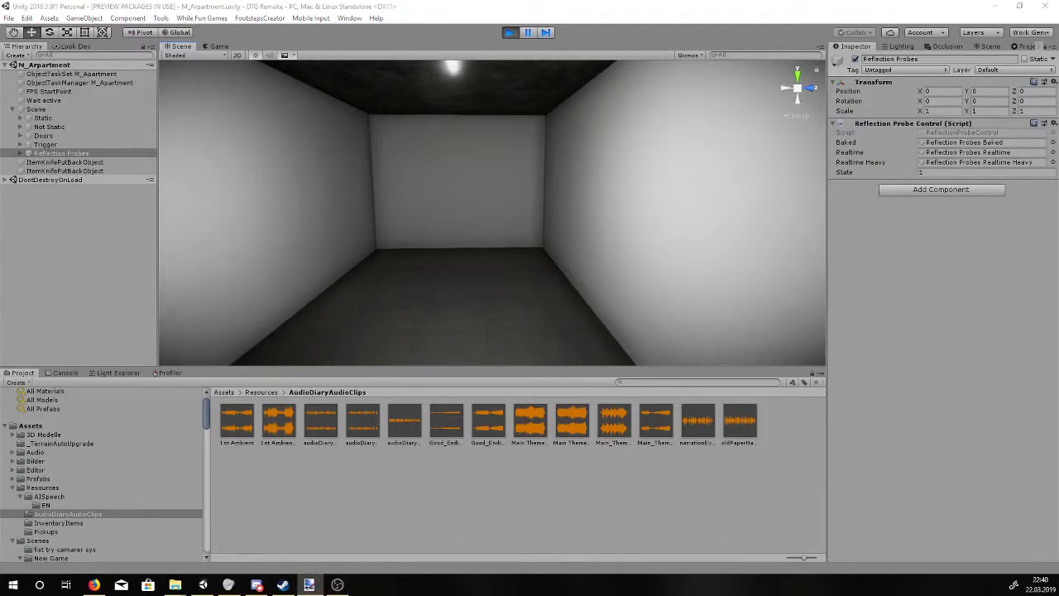
Compare the level against the loop.png floor plan while flying the Scene camera into the corridor.
key("alt+Tab")
left_click_drag(620, 46, 708, 159)
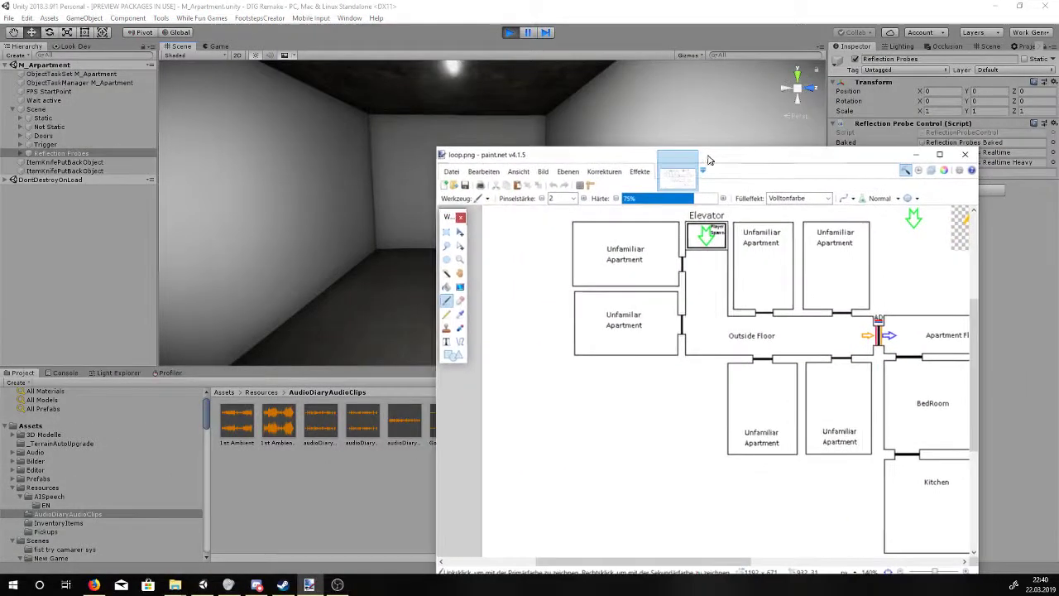
left_click(213, 93)
mouse_move(322, 177)
right_mouse_down()
mouse_move(529, 309)
mouse_move(499, 287)
right_mouse_up()
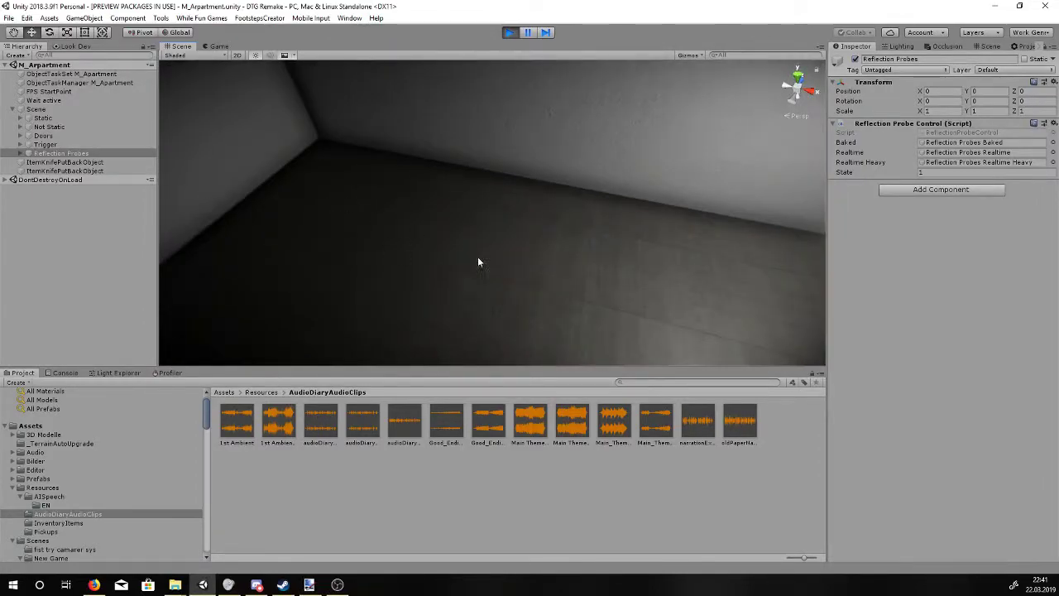
right_click_drag(586, 178, 496, 176)
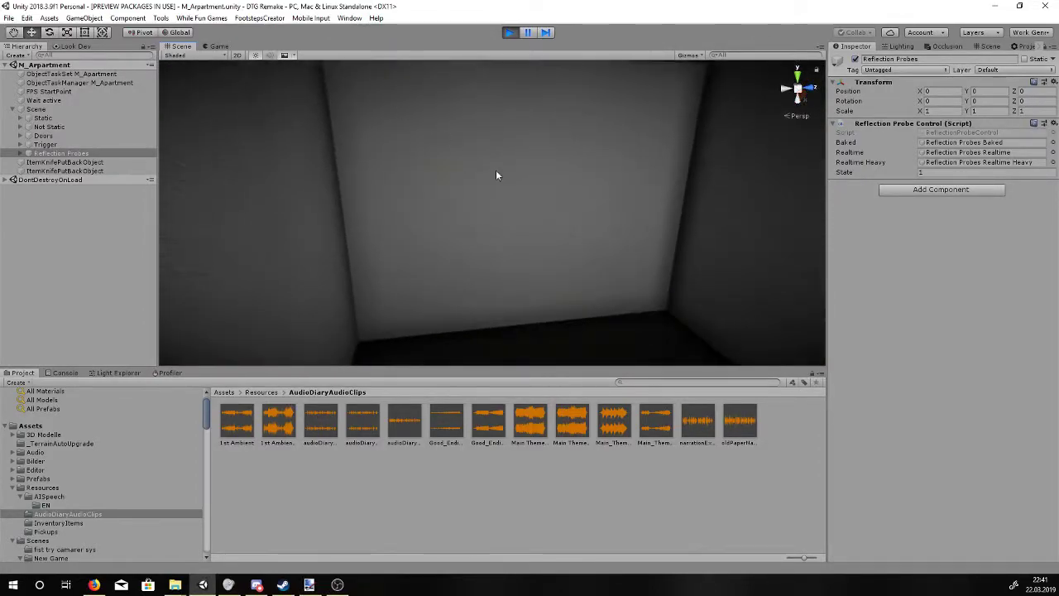
left_click(306, 585)
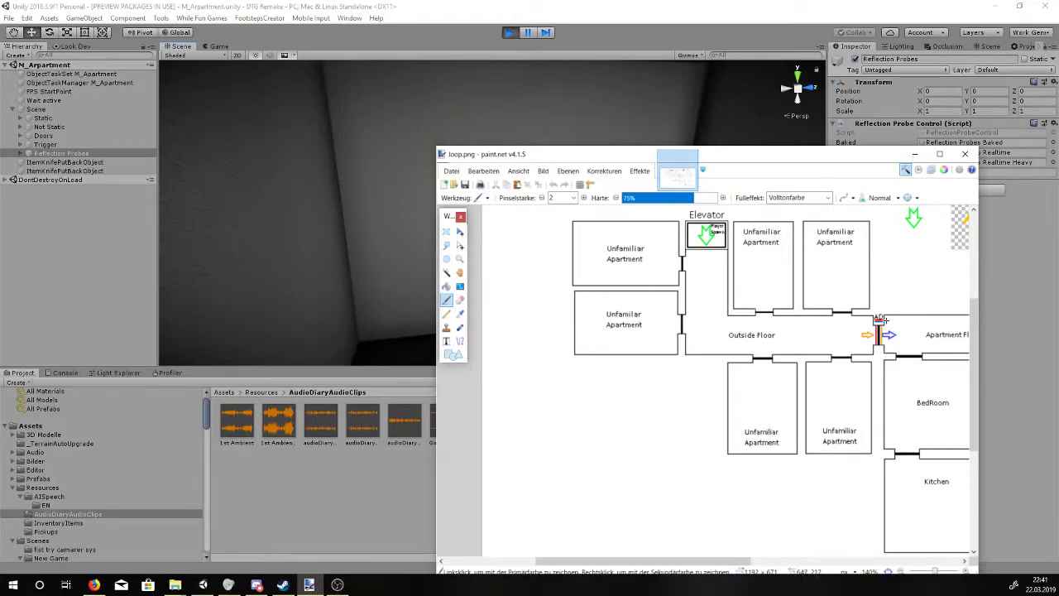
mouse_move(338, 252)
right_mouse_down()
mouse_move(686, 217)
mouse_move(606, 176)
right_mouse_up()
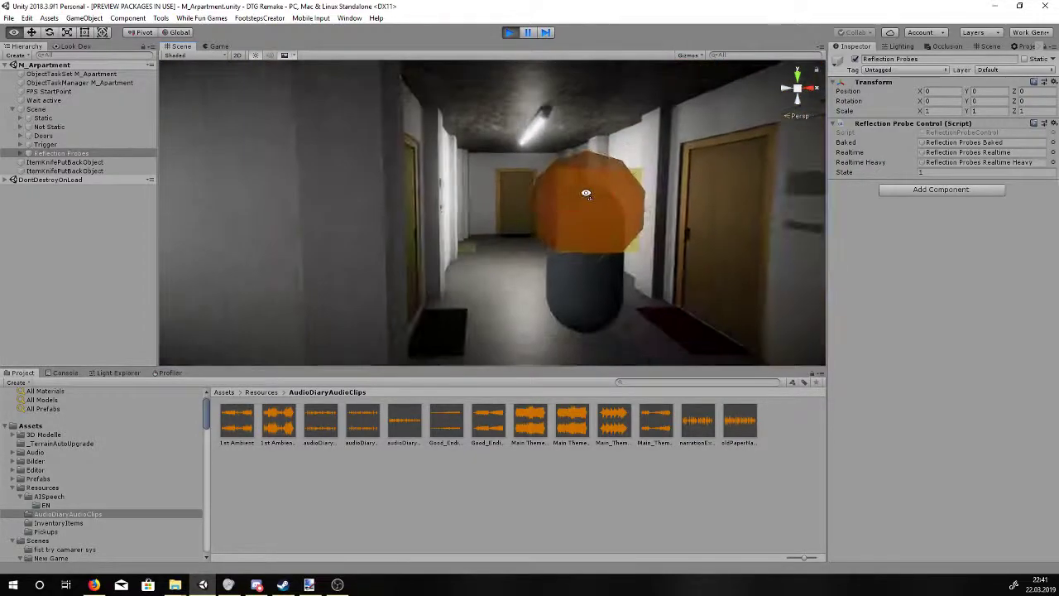
Back in the running game, equip the Knife from the inventory with Hold.
right_click_drag(606, 176, 322, 115)
left_click(219, 46)
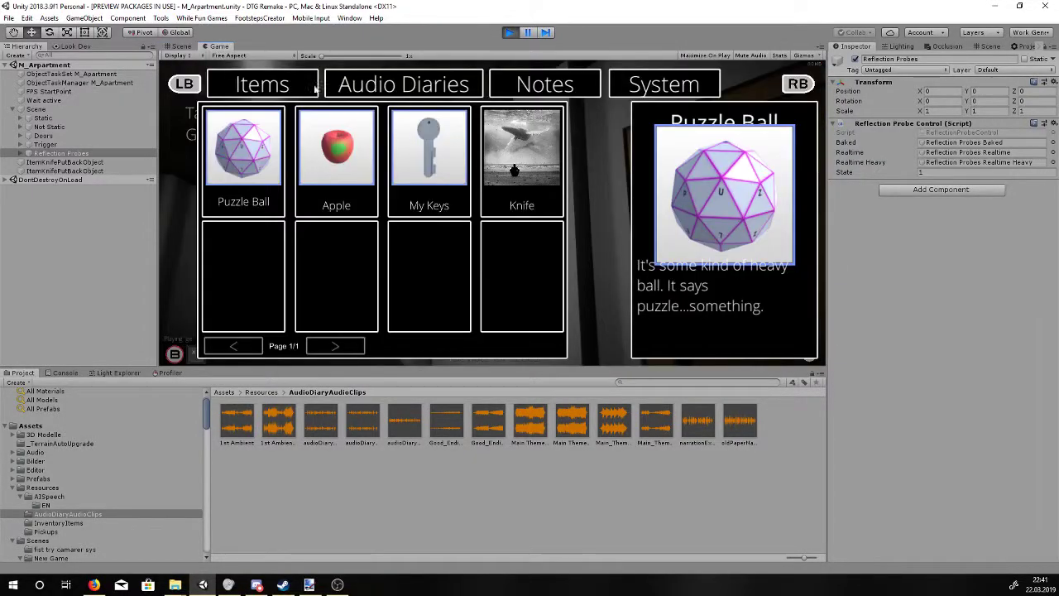
left_click(523, 191)
left_click(516, 137)
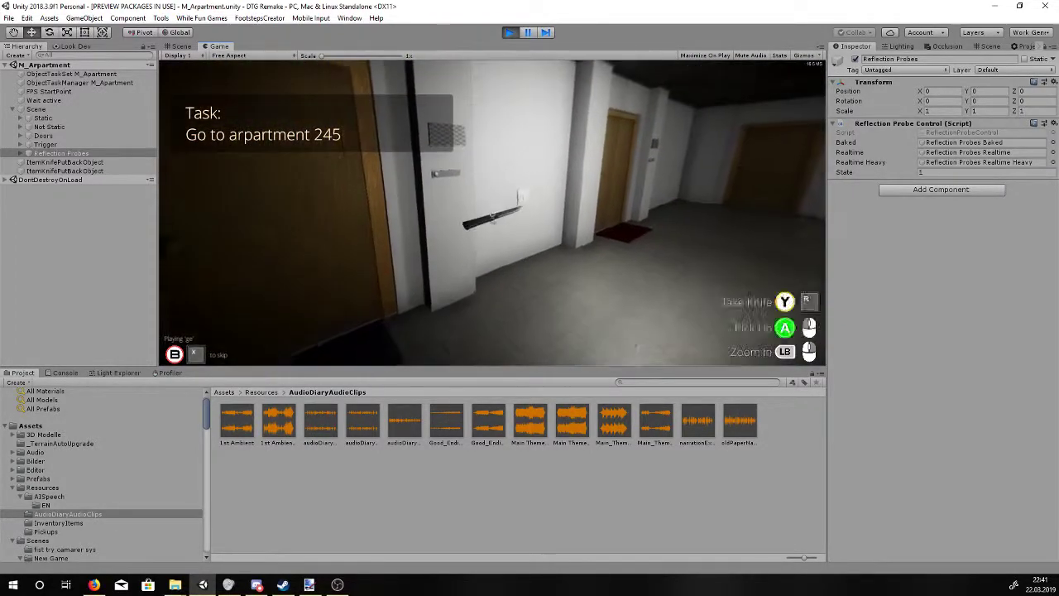
Put the knife away, walk down the corridor and open the wooden door.
key("r")
key("w")
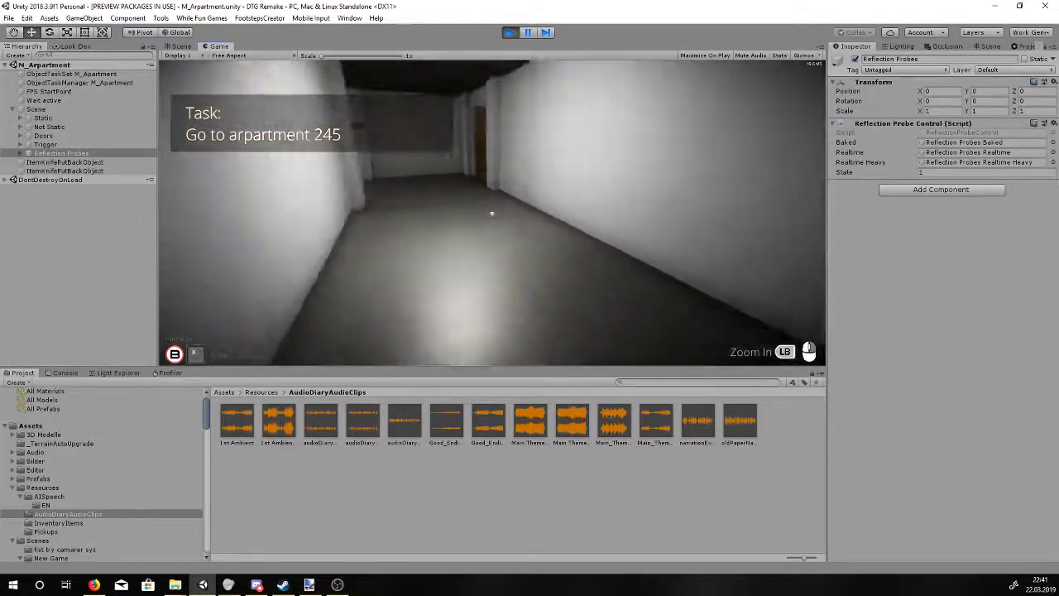
key("w")
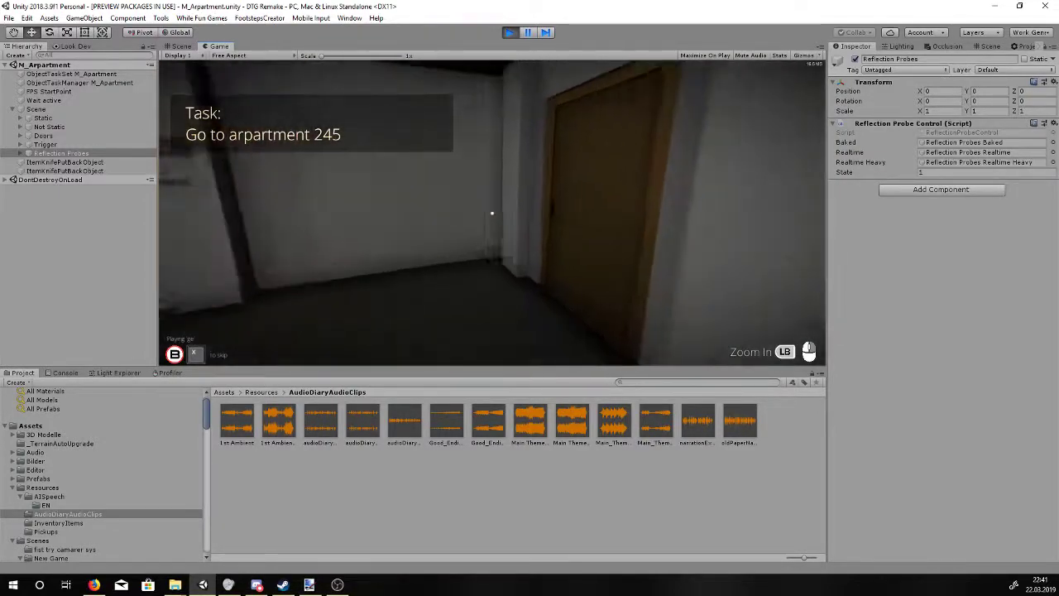
left_click(491, 213)
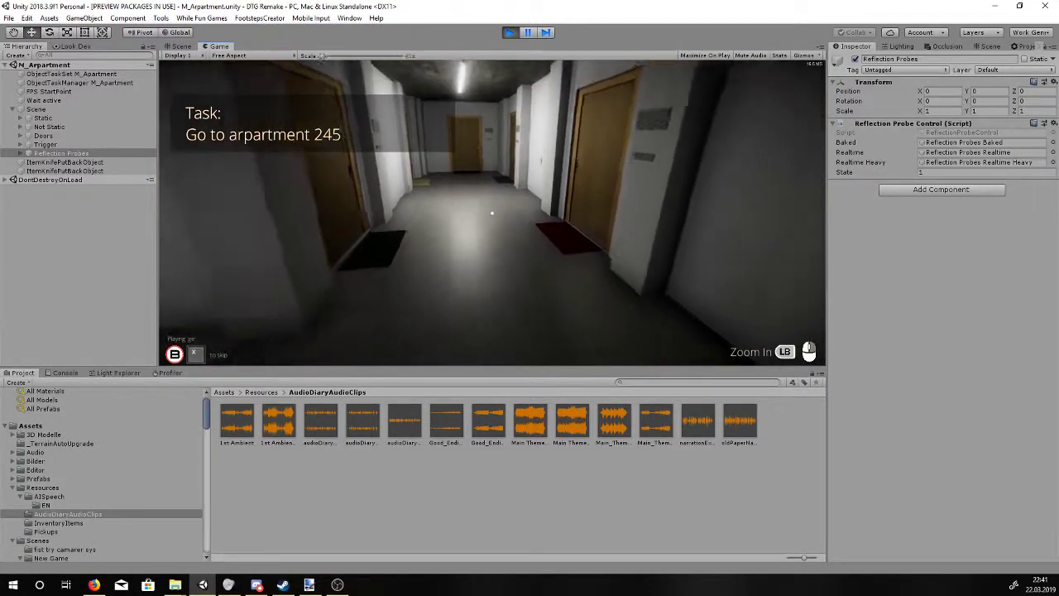
key("w")
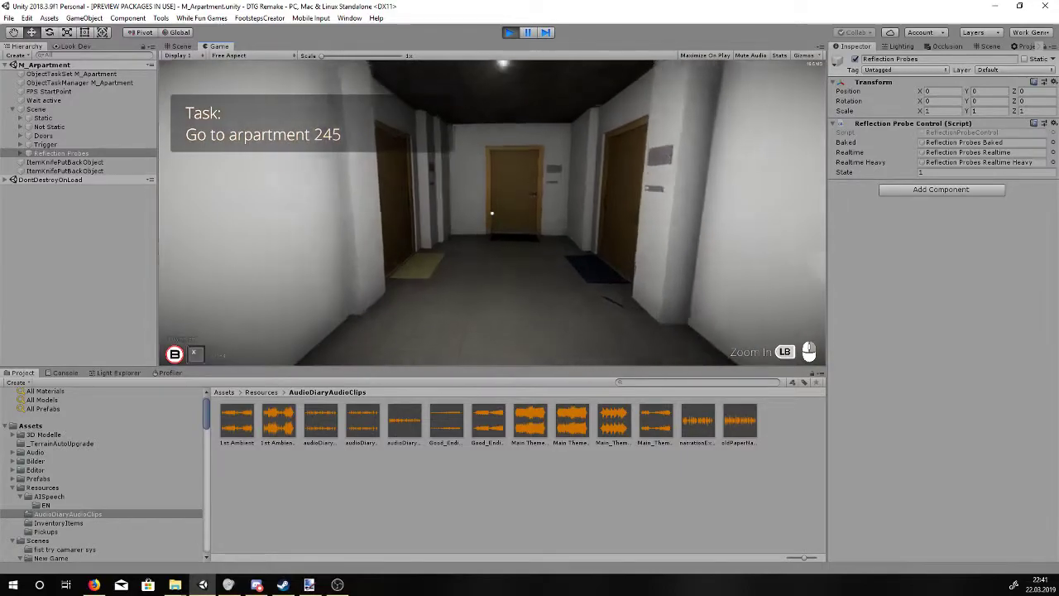
Cancel the My Keys actions, then take the Puzzle Ball out of the inventory and walk forward.
key("i")
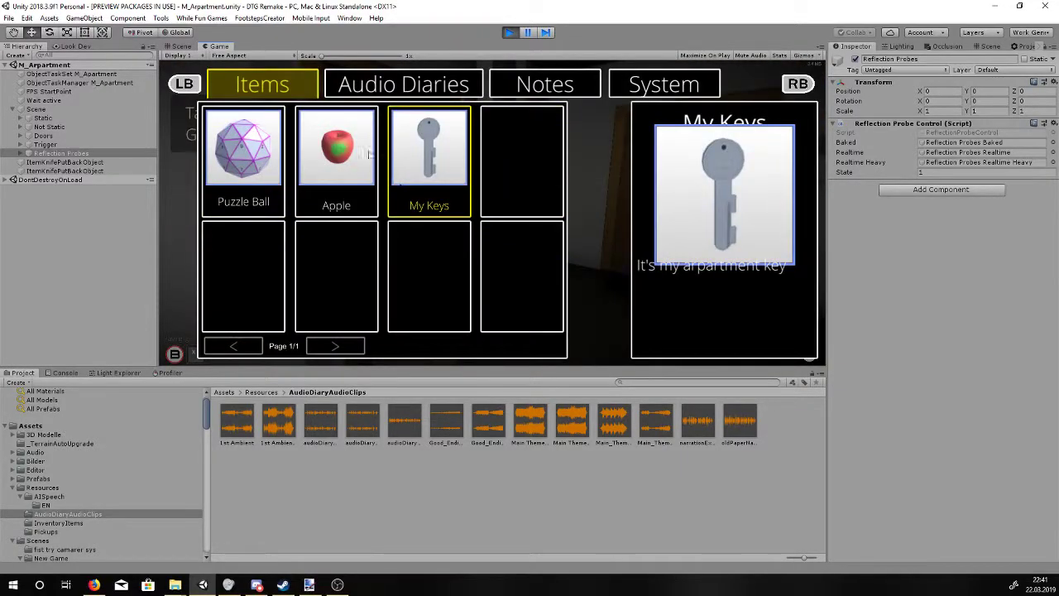
left_click(444, 162)
key("Escape")
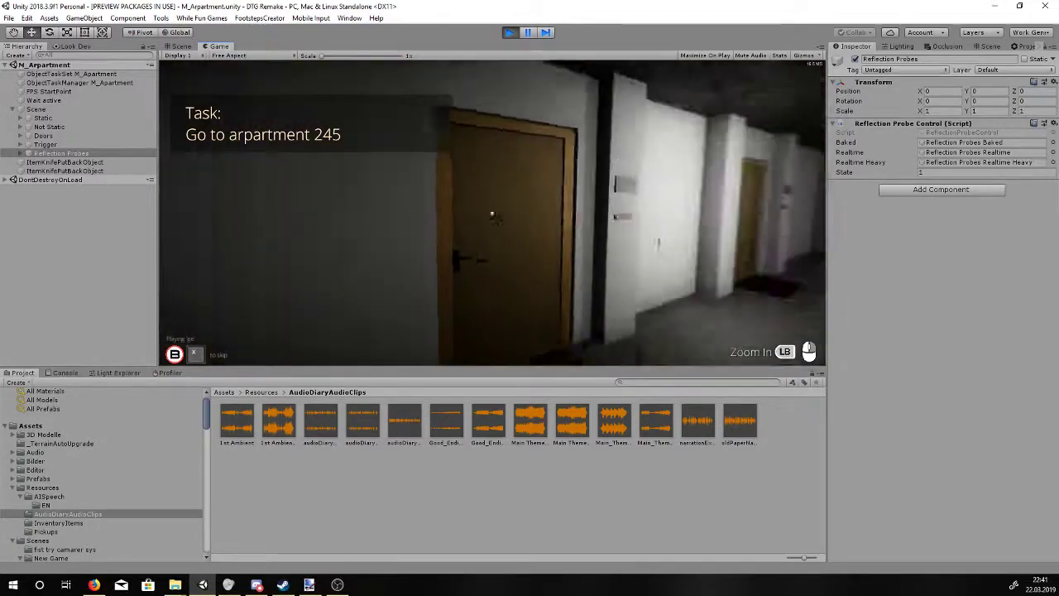
key("i")
left_click(243, 153)
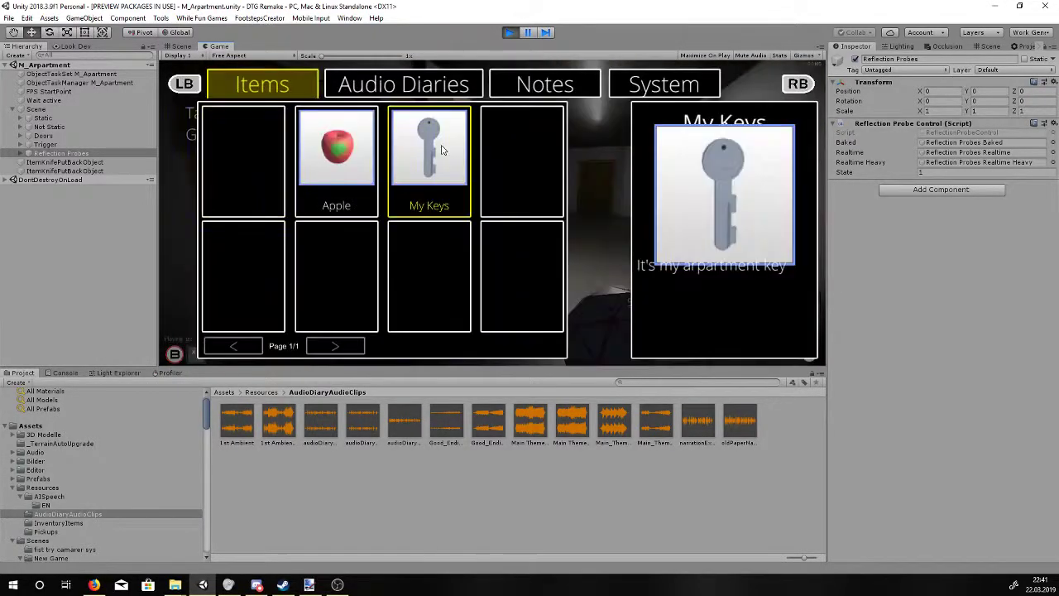
key("Escape")
key("w")
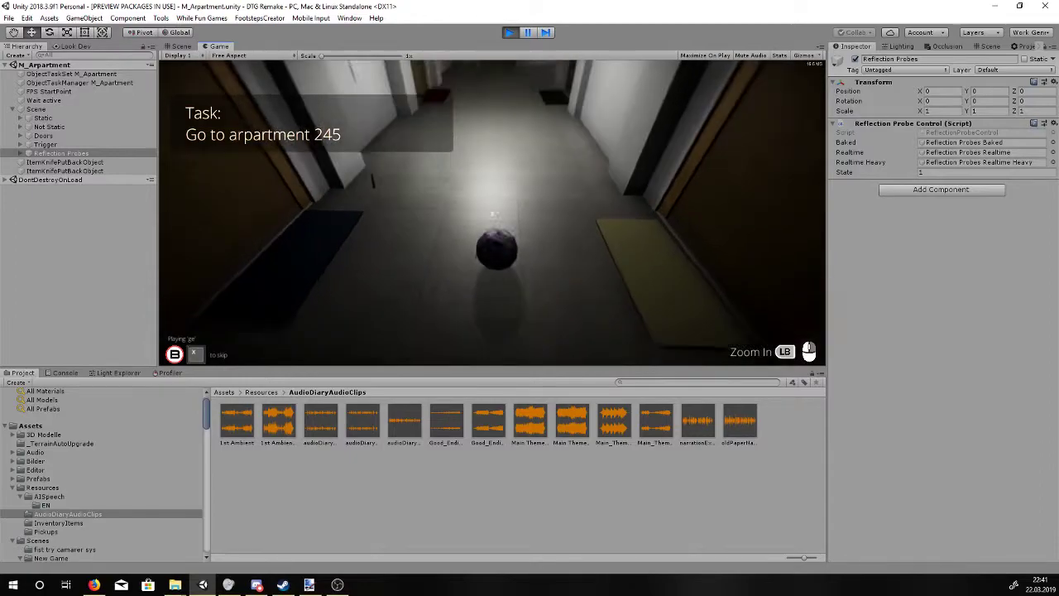
Consume the Apple and drop its apple core beside the Puzzle Ball.
key("i")
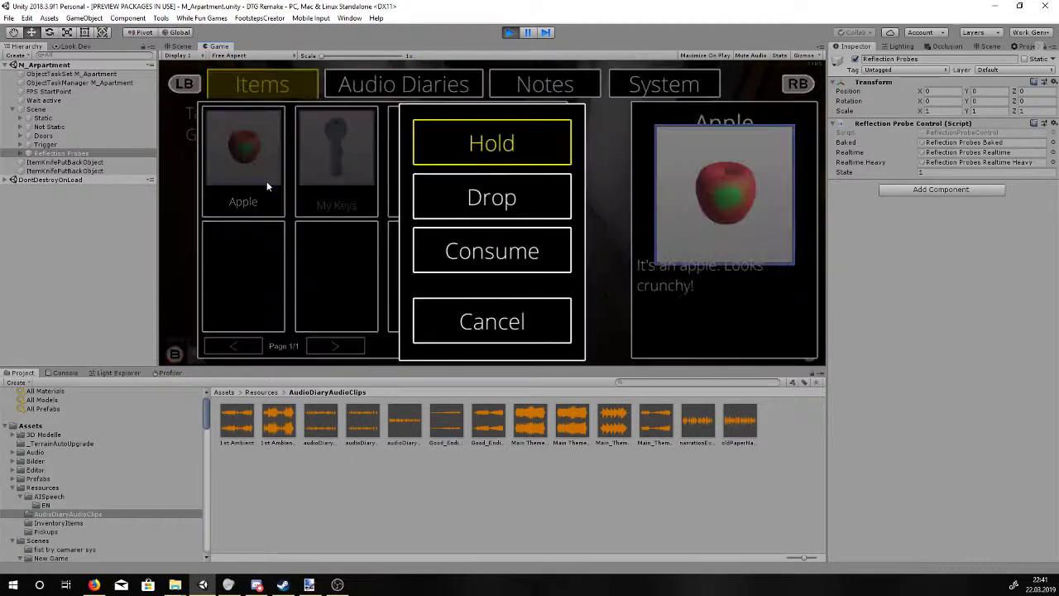
left_click(499, 230)
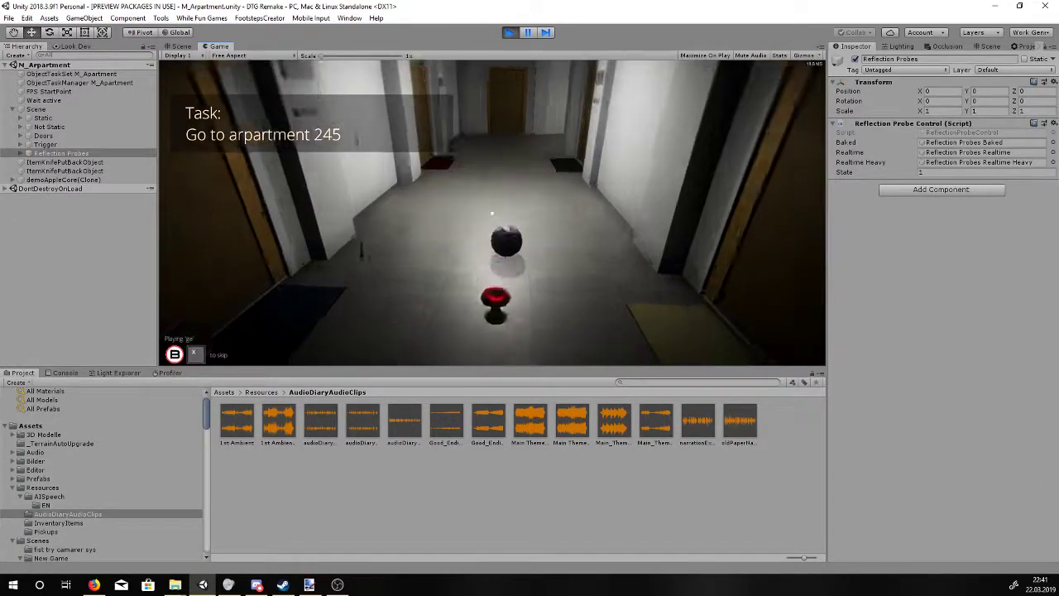
left_click(491, 213)
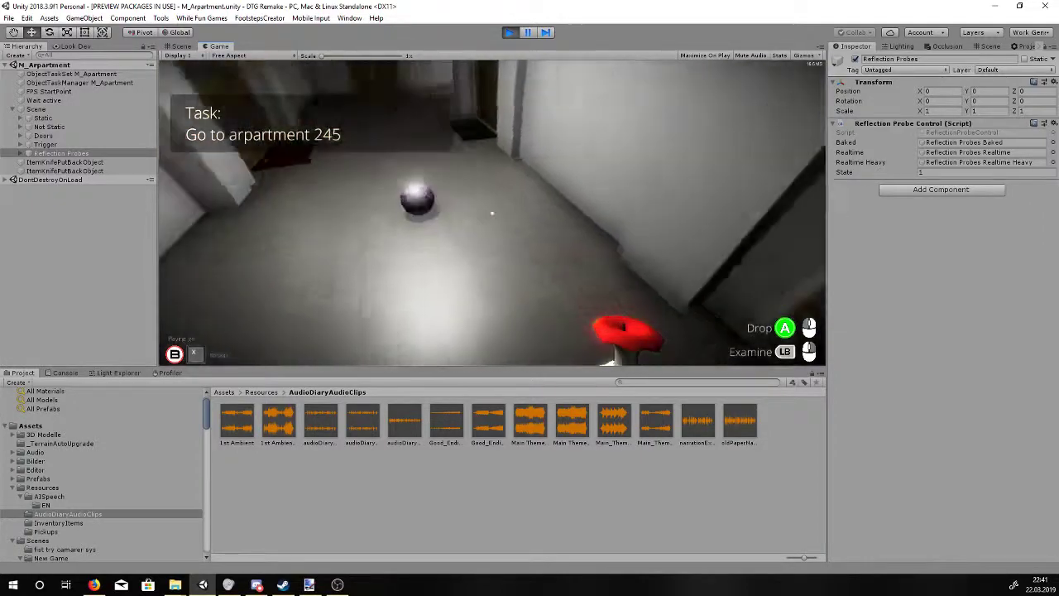
left_click(491, 213)
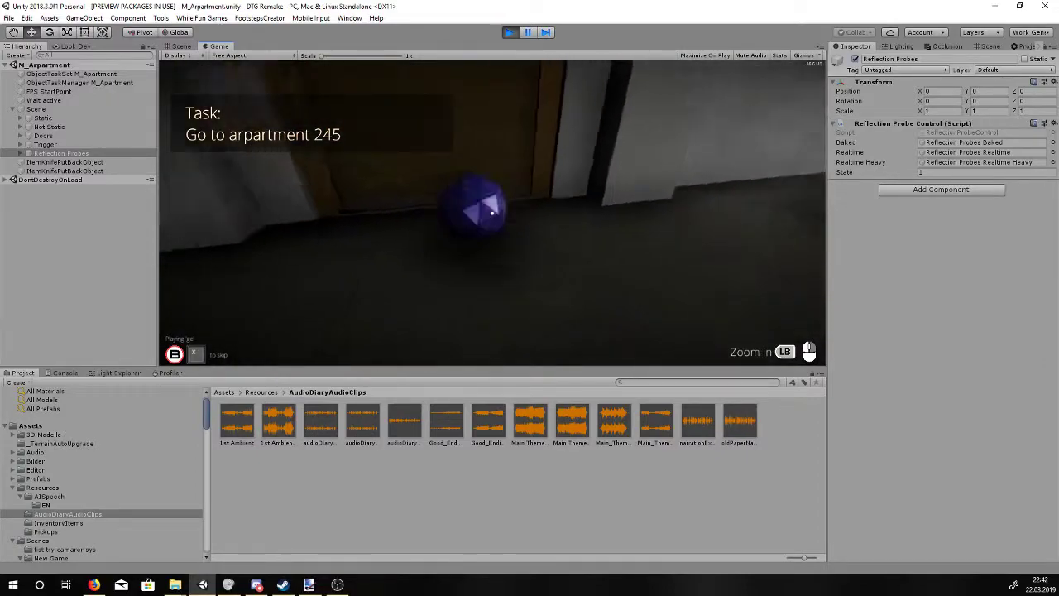
Pick up the Puzzle Ball, pick up and drop the red object, then grab the ball again.
left_click(491, 213)
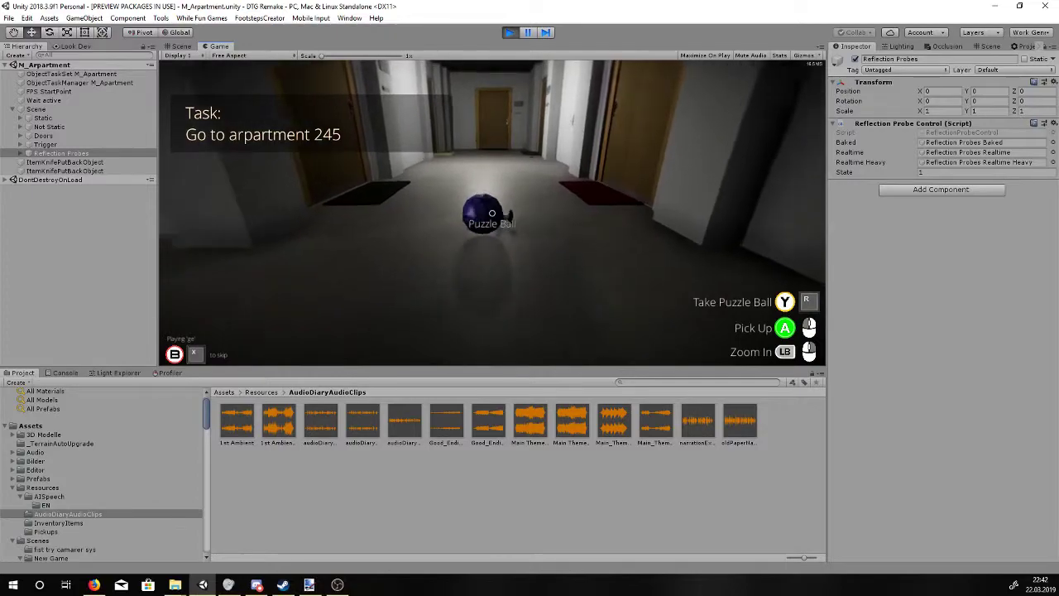
left_click(492, 214)
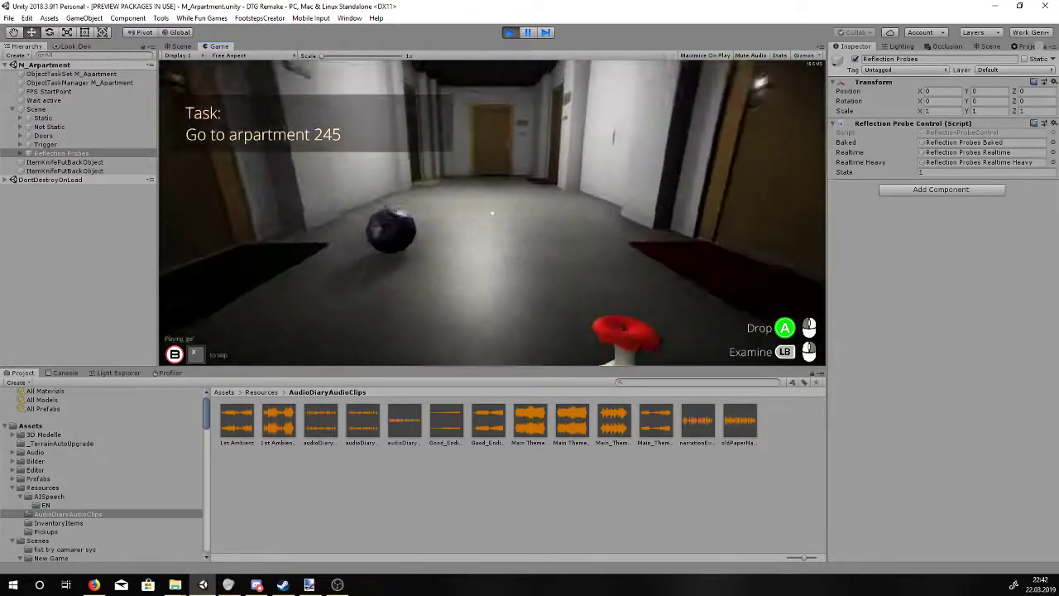
left_click(492, 213)
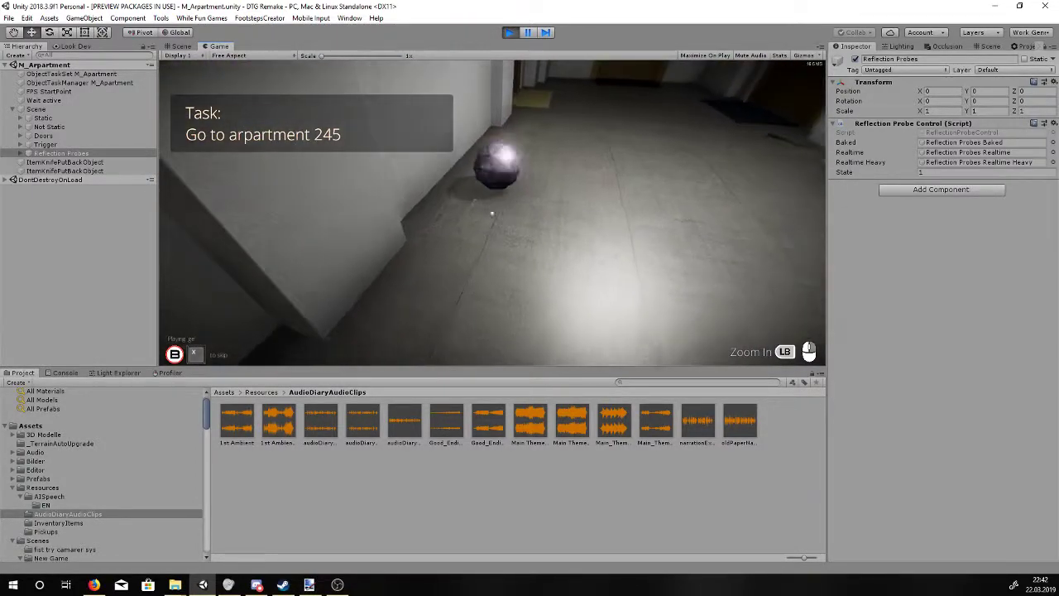
left_click(491, 213)
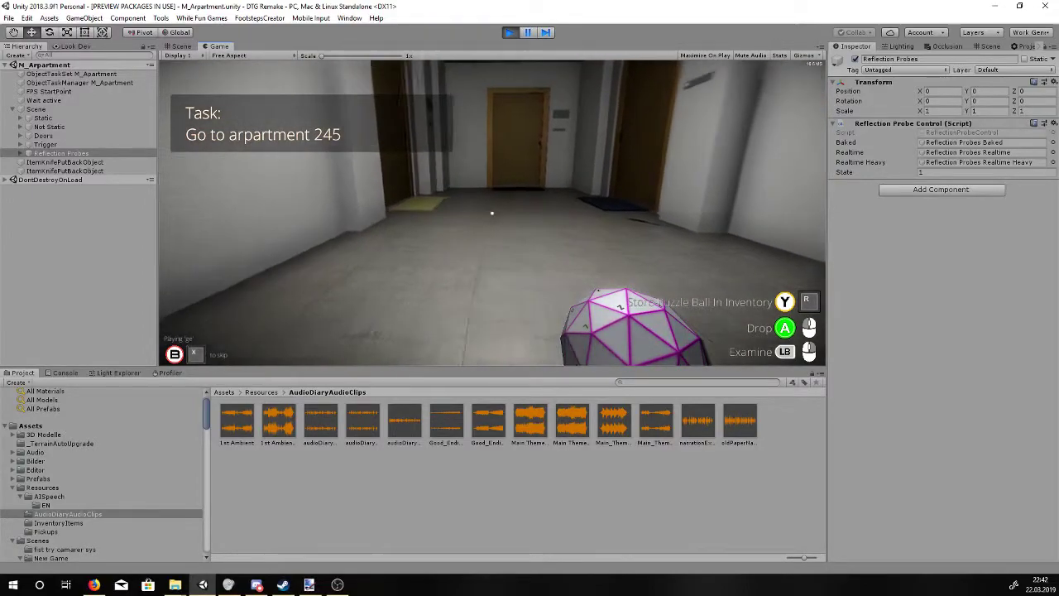
Toggle the inventory open and closed, then keep playing until the task becomes 'Eat something'.
key("Tab")
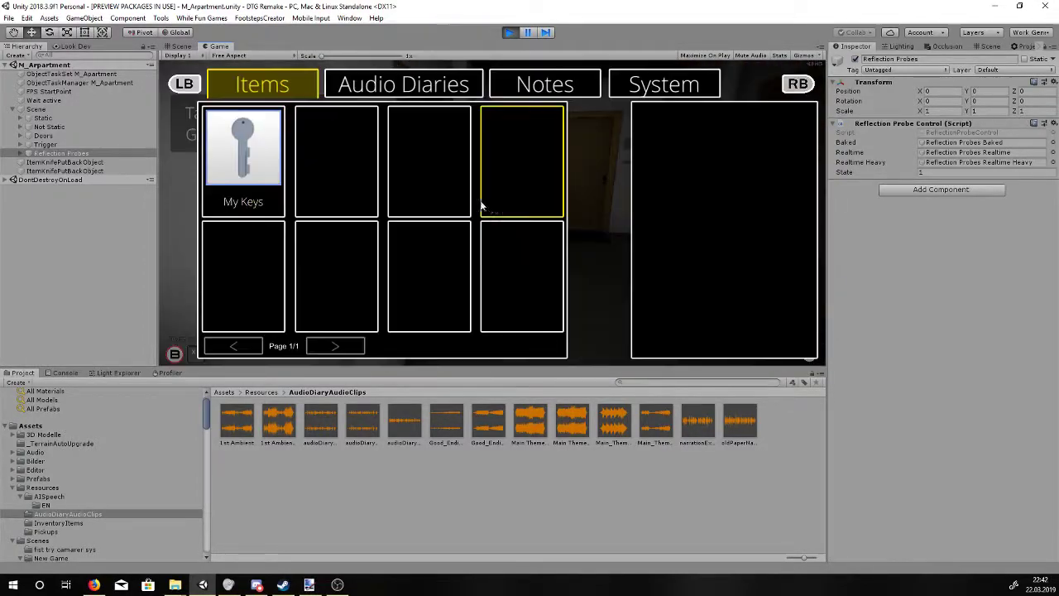
key("Tab")
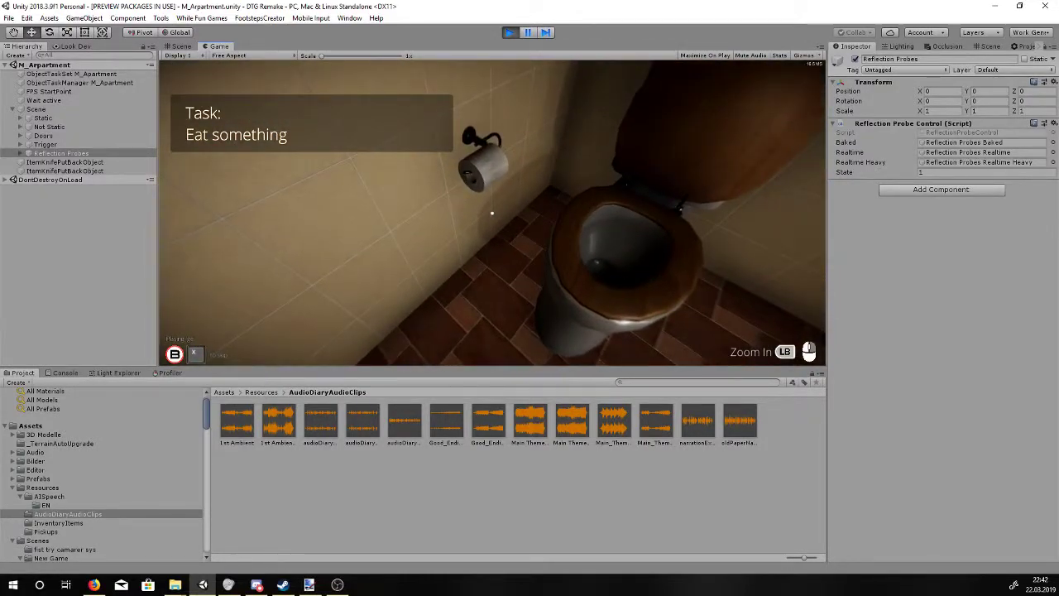
Check the empty inventory, then walk out of the bathroom into the hallway.
key("Tab")
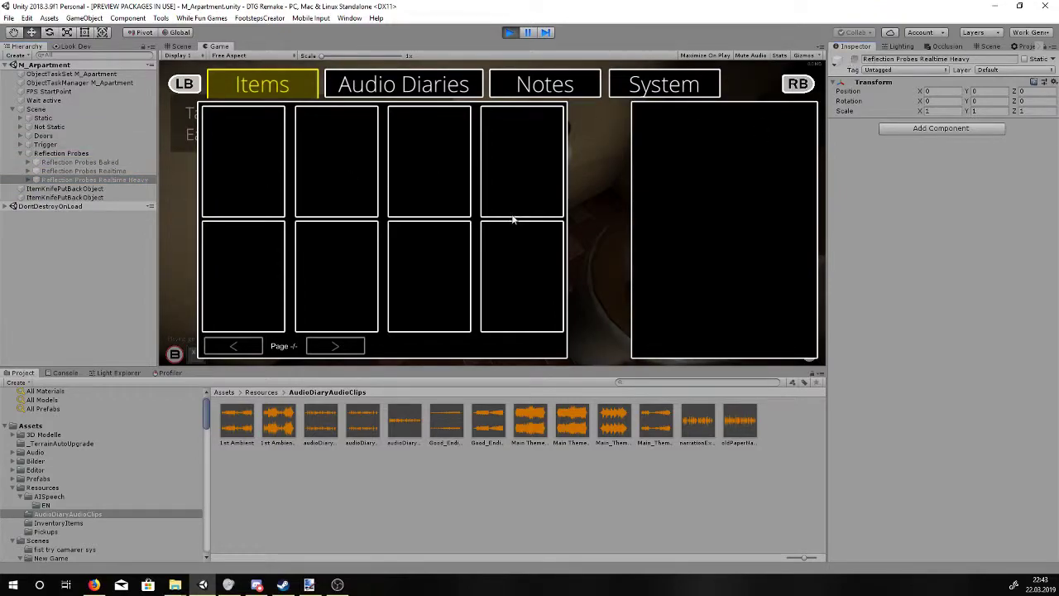
key("Tab")
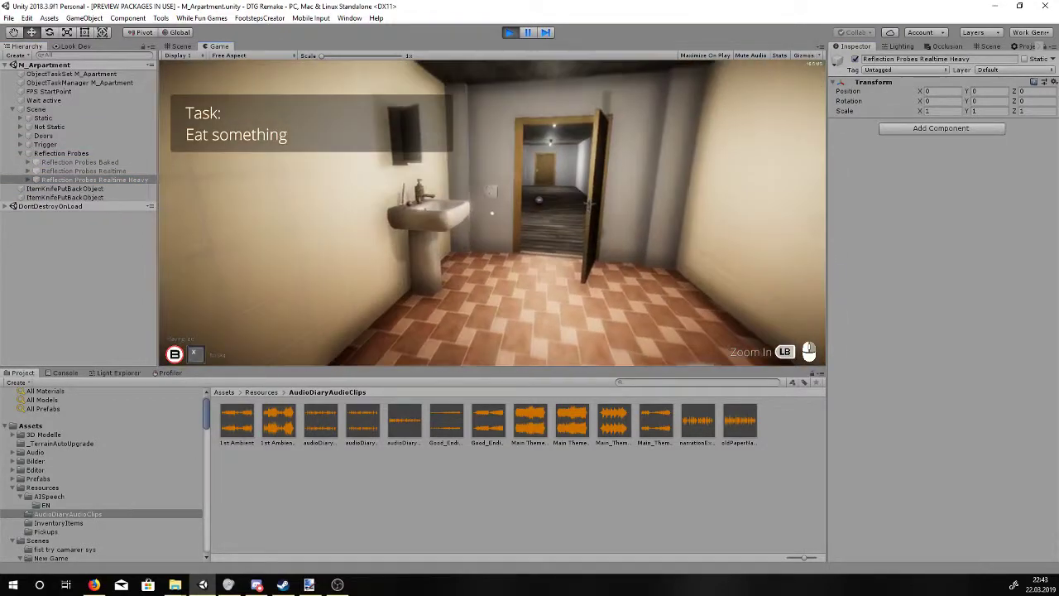
key("w")
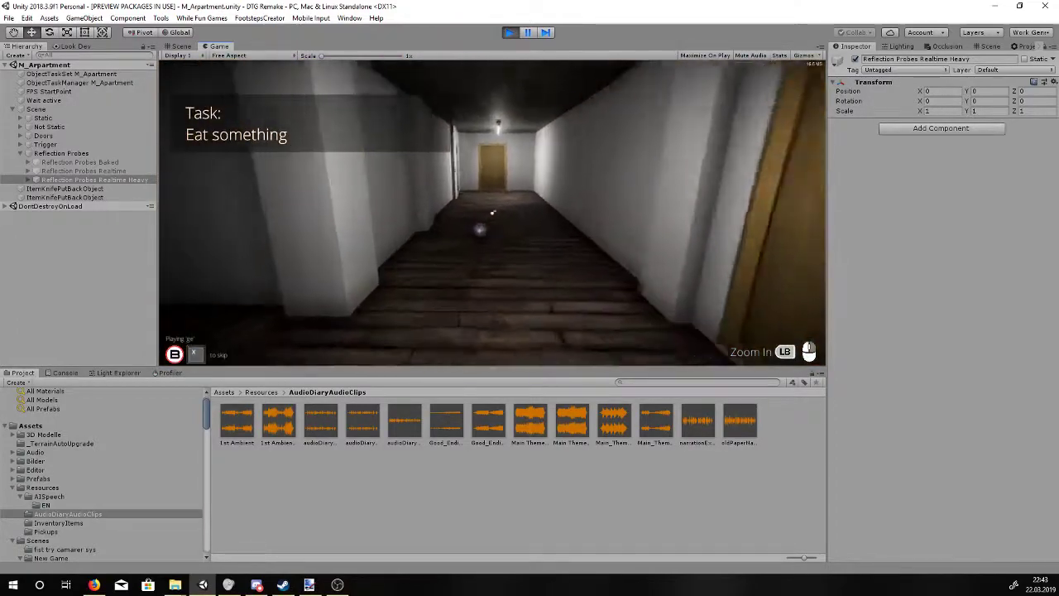
Pick up, drop and re-grab the puzzle ball, then bring up the inventory.
left_click(491, 212)
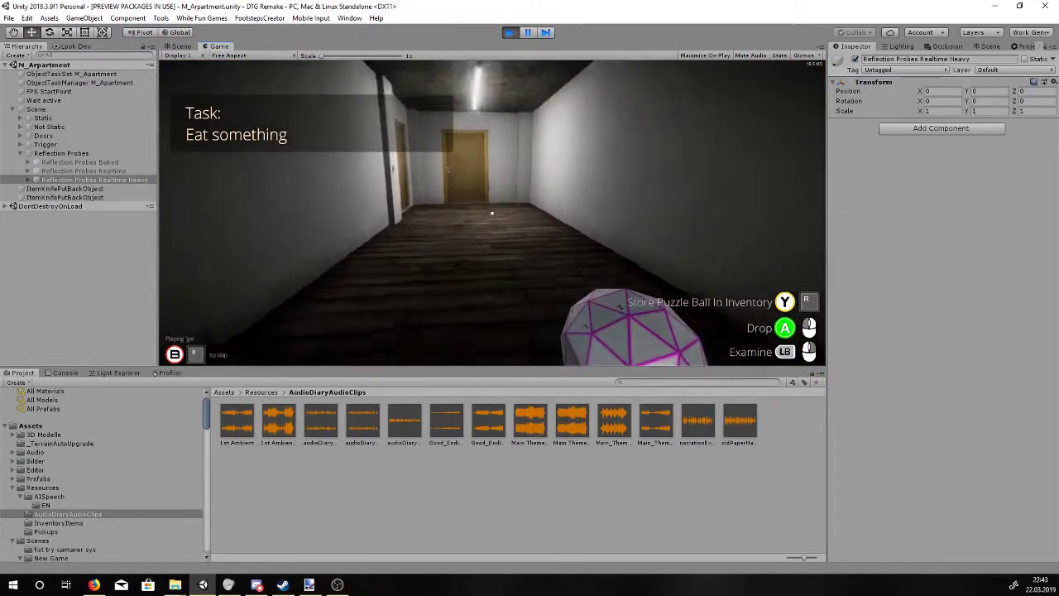
left_click(491, 212)
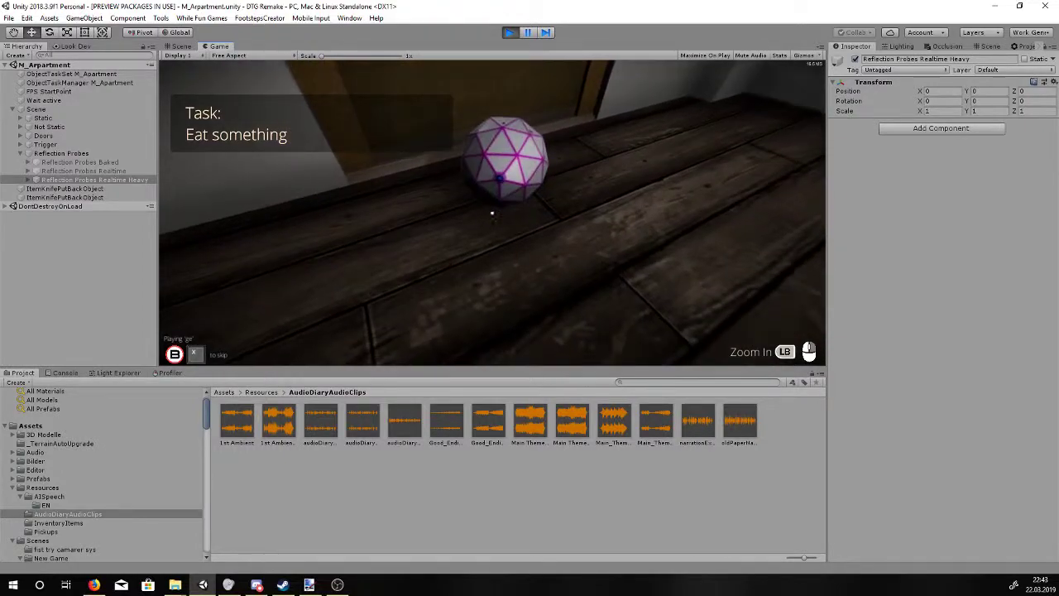
left_click(492, 212)
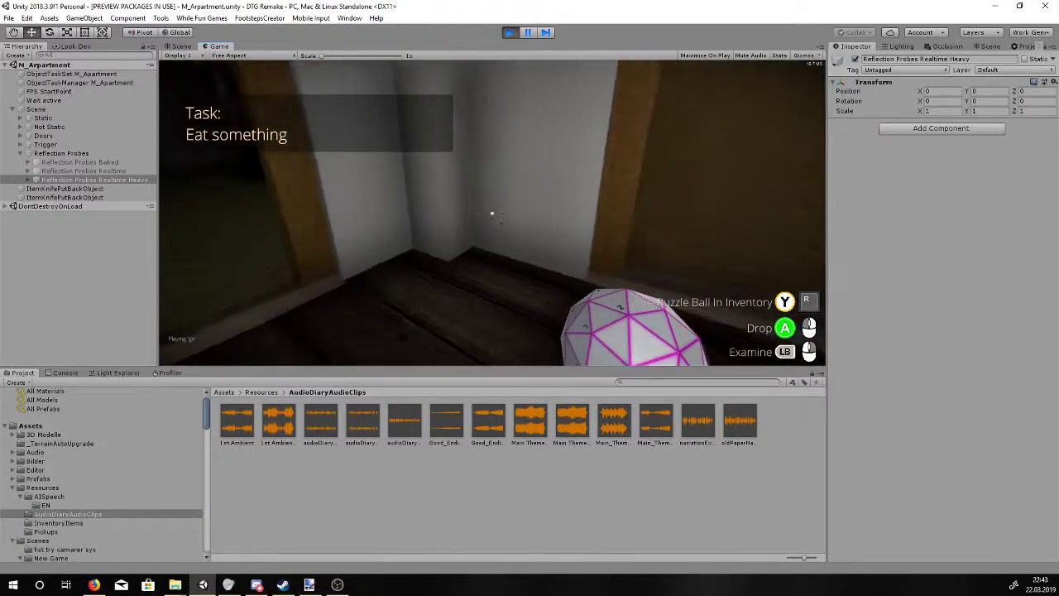
key("Tab")
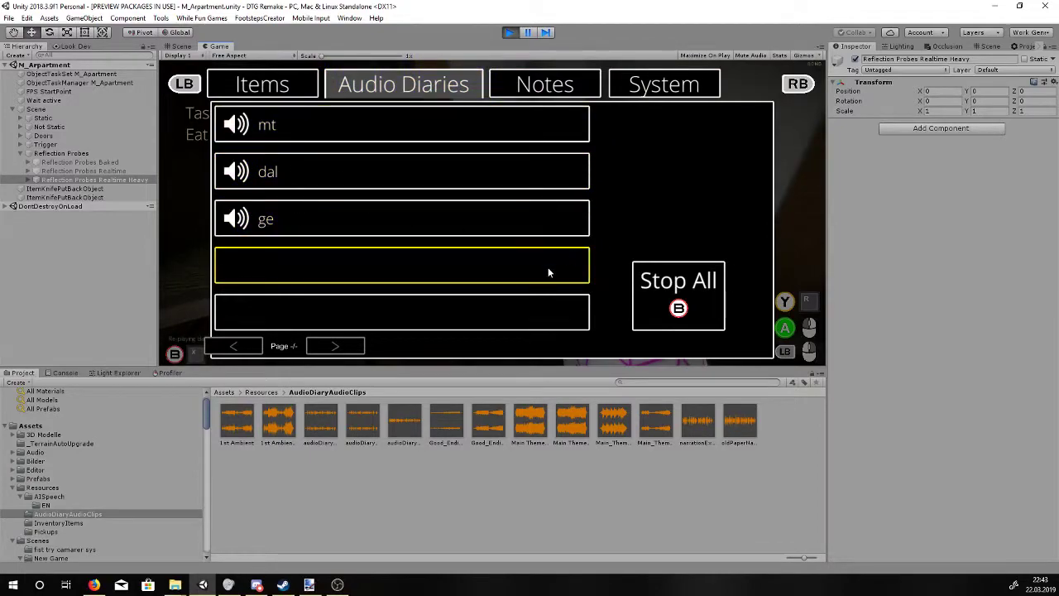
Close the inventory and walk into the bedroom while the dal diary replays.
key("Tab")
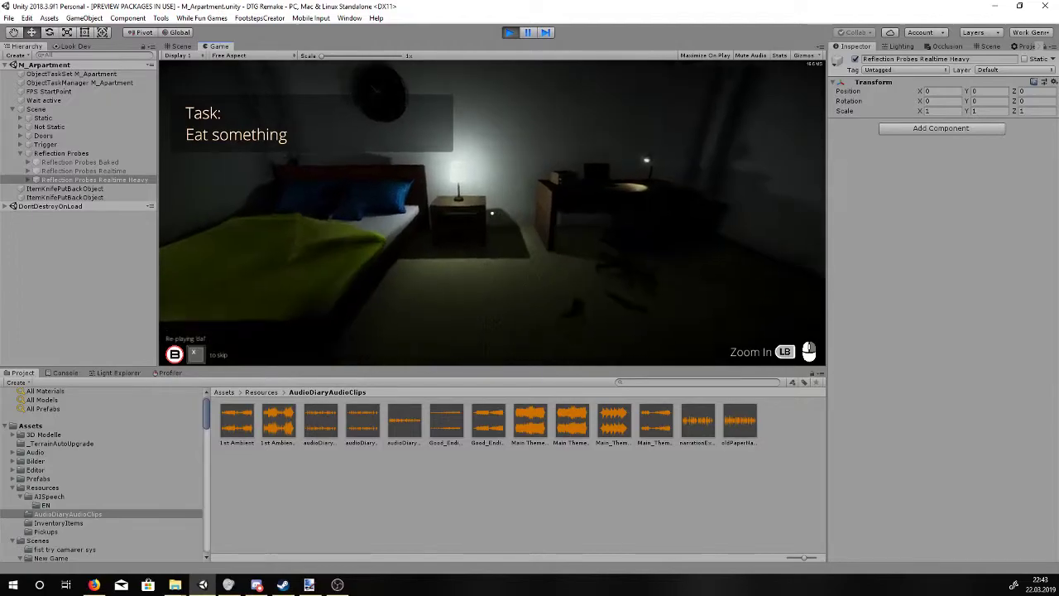
Turn on the bedside lamp, then zoom in on the wall clock and release it.
left_click(491, 213)
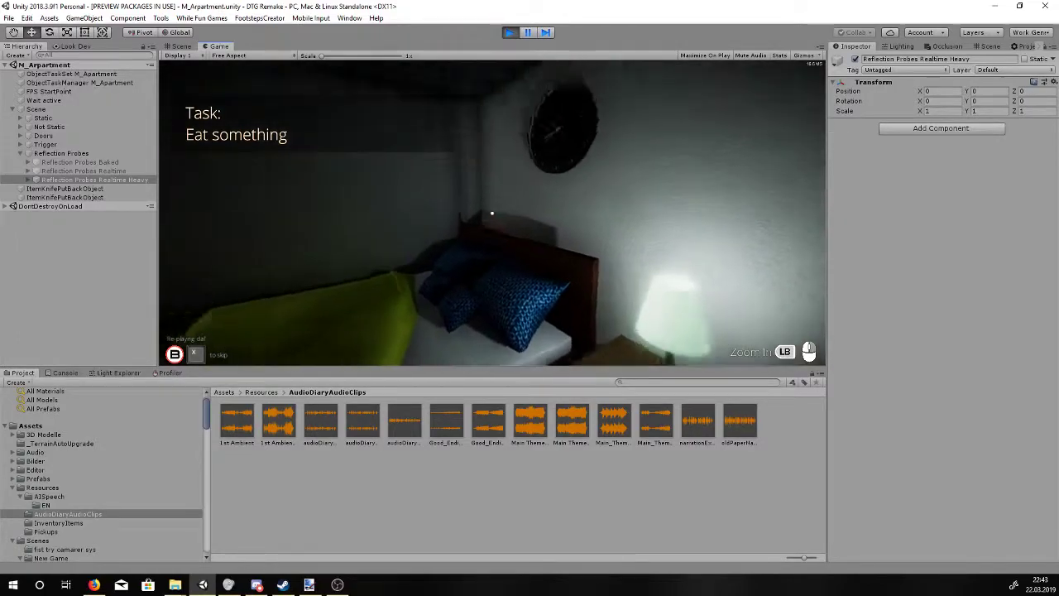
right_click(491, 214)
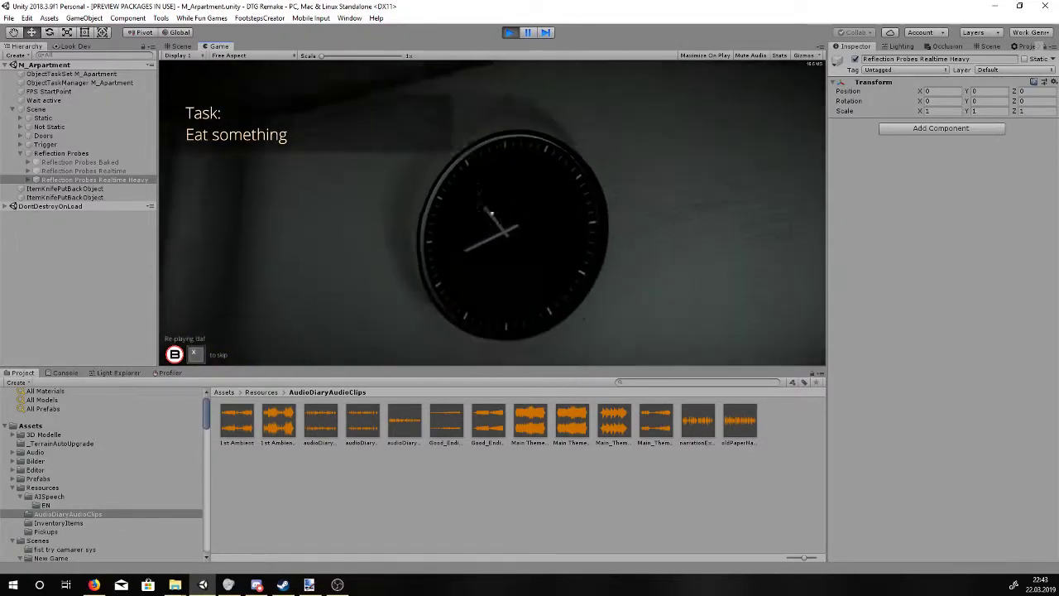
right_click(491, 213)
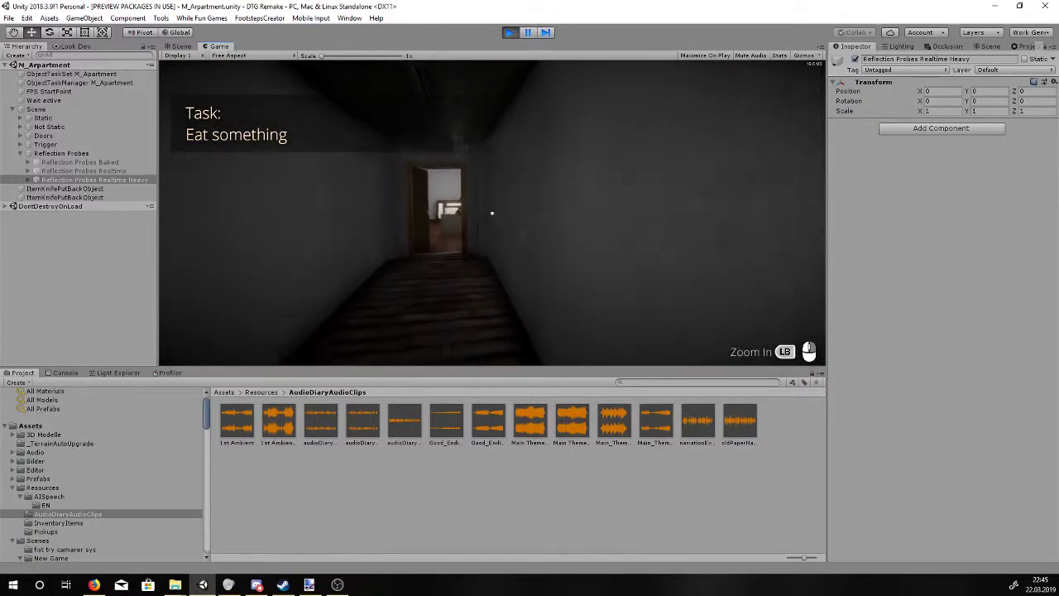
Walk through the corridor and living room until it goes dark, then open the empty Items inventory.
key("w")
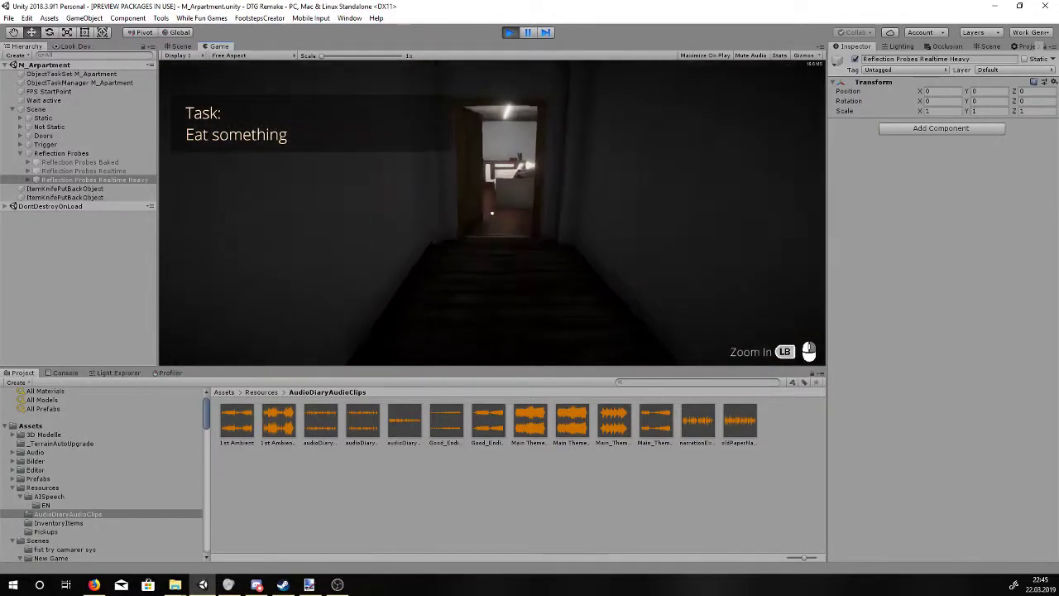
key("w")
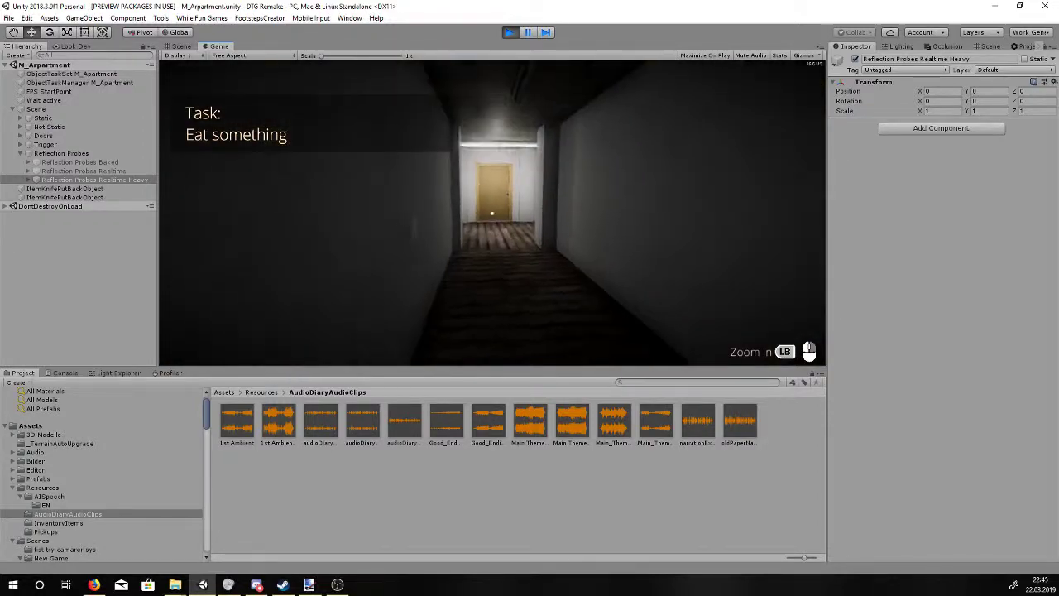
key("w")
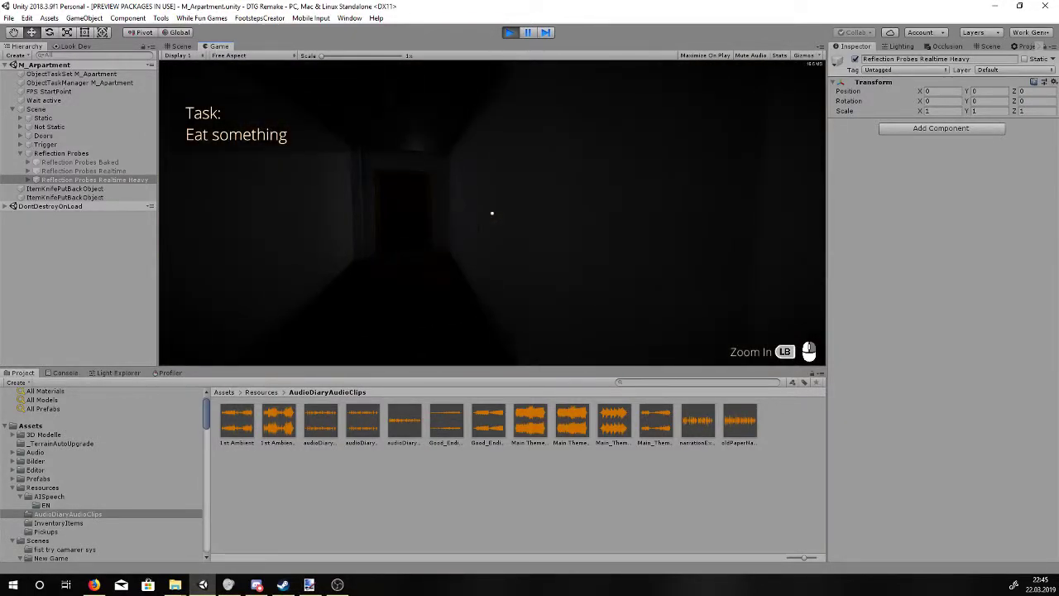
key("Tab")
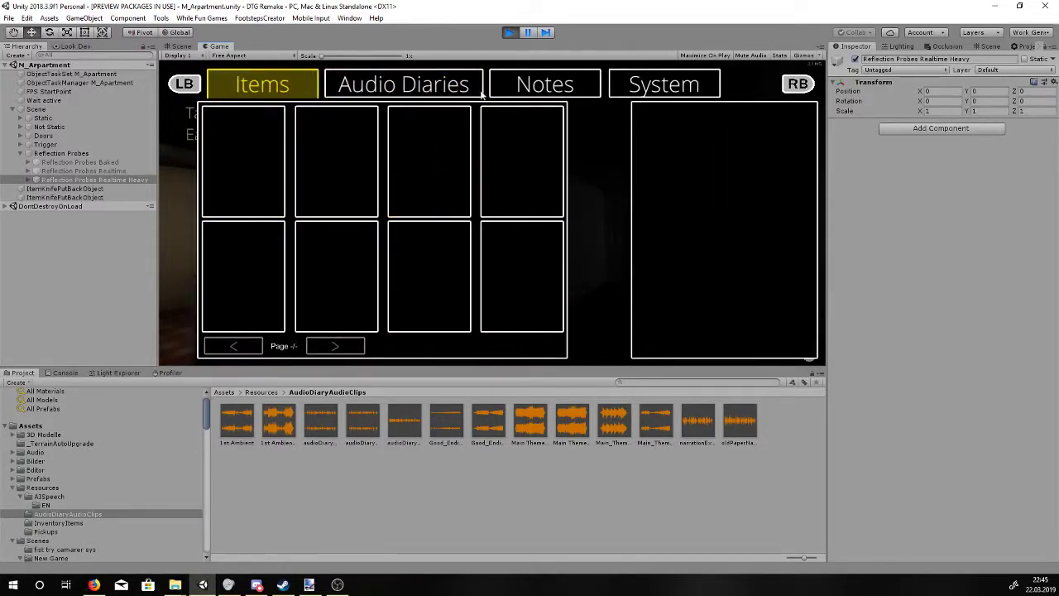
Replay the ge audio diary from the inventory's Audio Diaries list.
left_click(480, 91)
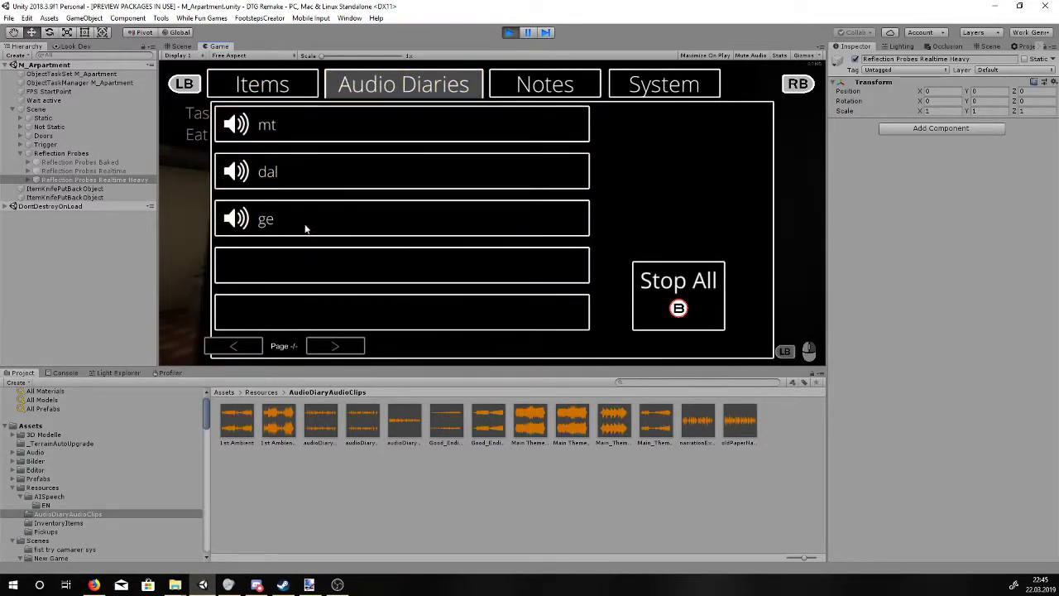
left_click(466, 225)
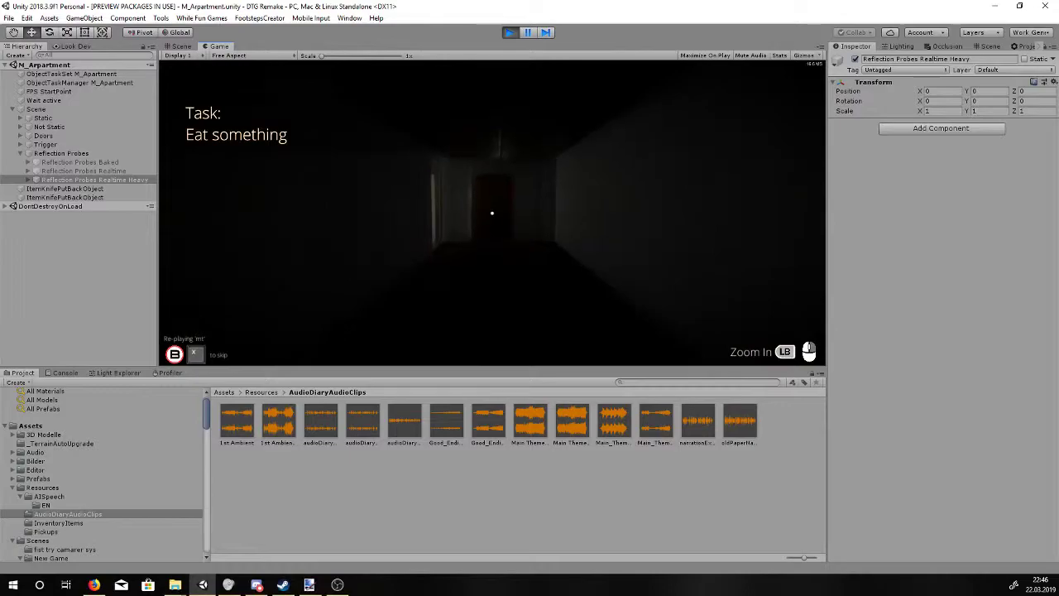
Move the loop.png window to the screen top, zoom out over the map, then show Music Loop Updated.png.
left_click(320, 587)
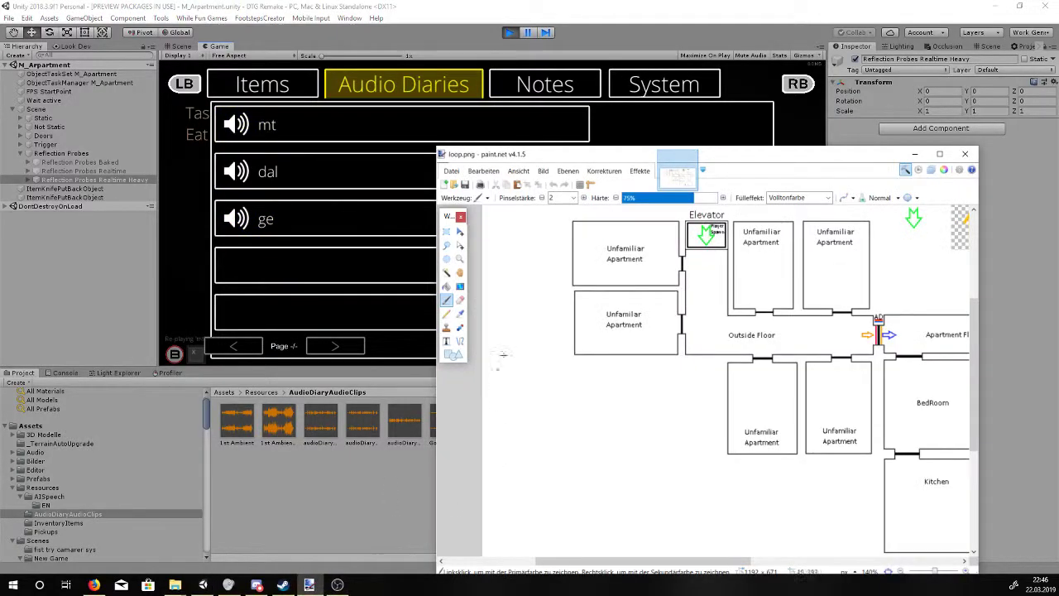
left_click_drag(723, 158, 568, 32)
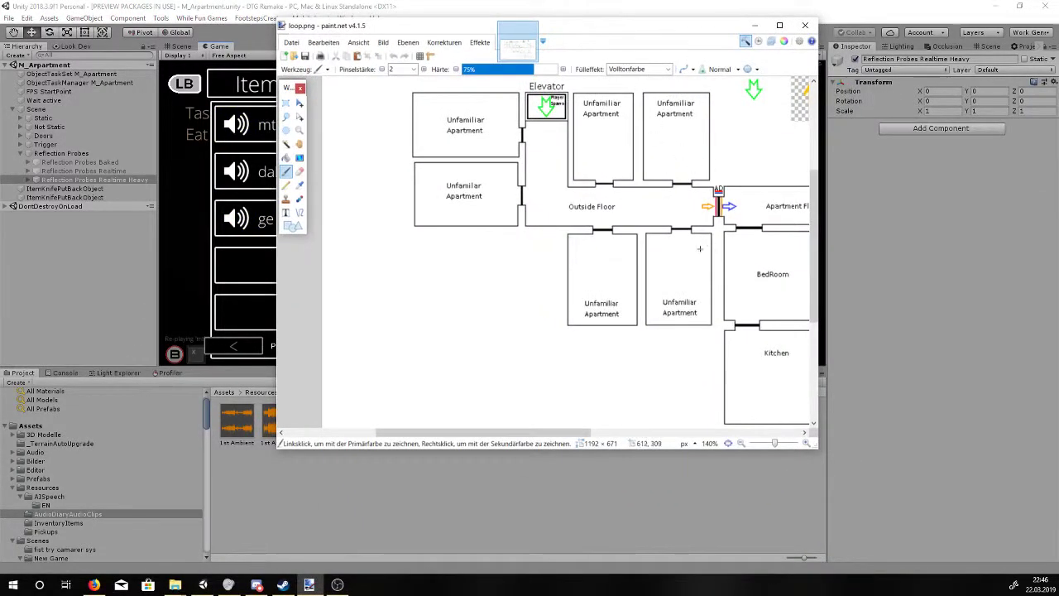
scroll(699, 248, "down", 1, "ctrl")
scroll(699, 249, "down", 1, "ctrl")
left_click_drag(562, 432, 631, 448)
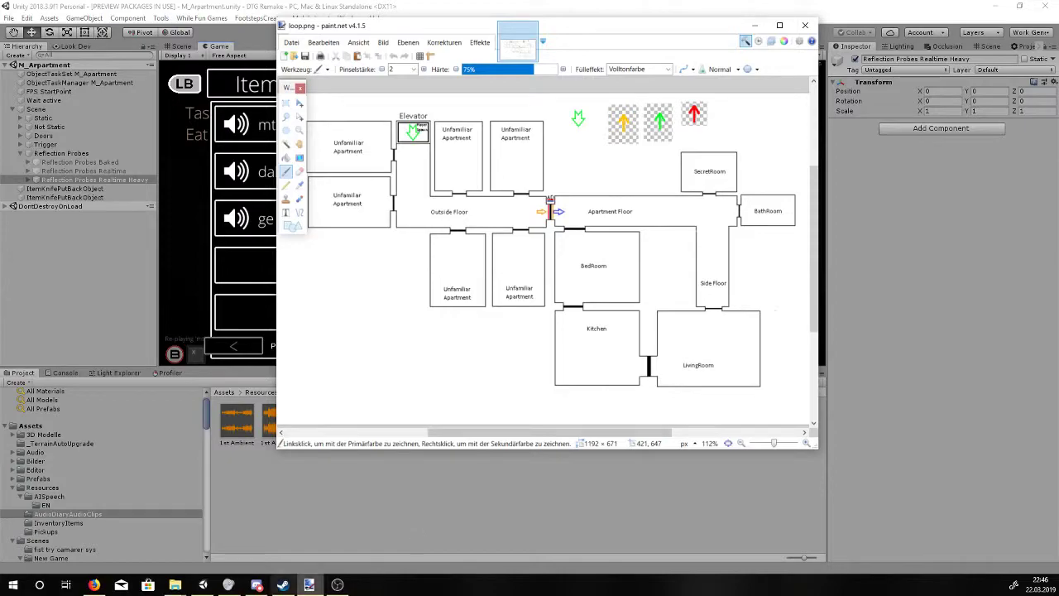
left_click(174, 584)
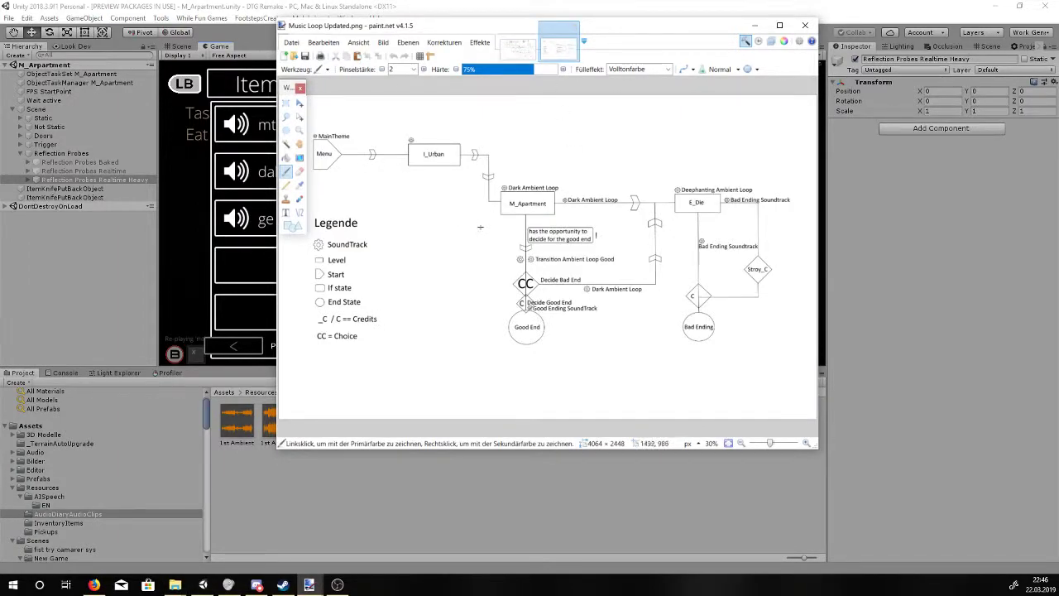
Zoom out slightly on the music loop diagram, then minimize Paint.NET to reveal the game.
scroll(572, 256, "down", 1, "ctrl")
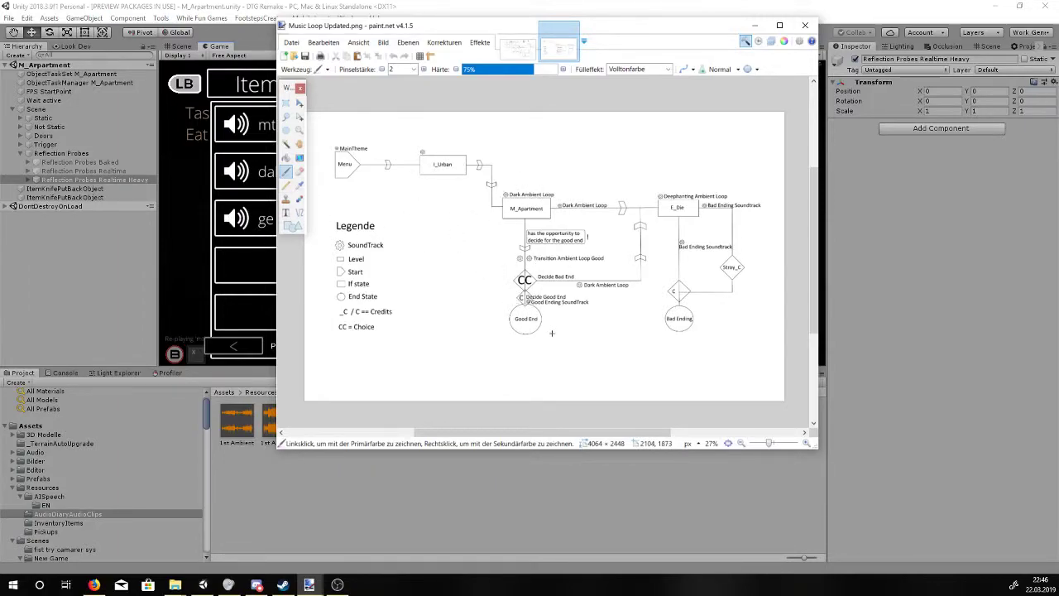
left_click(751, 25)
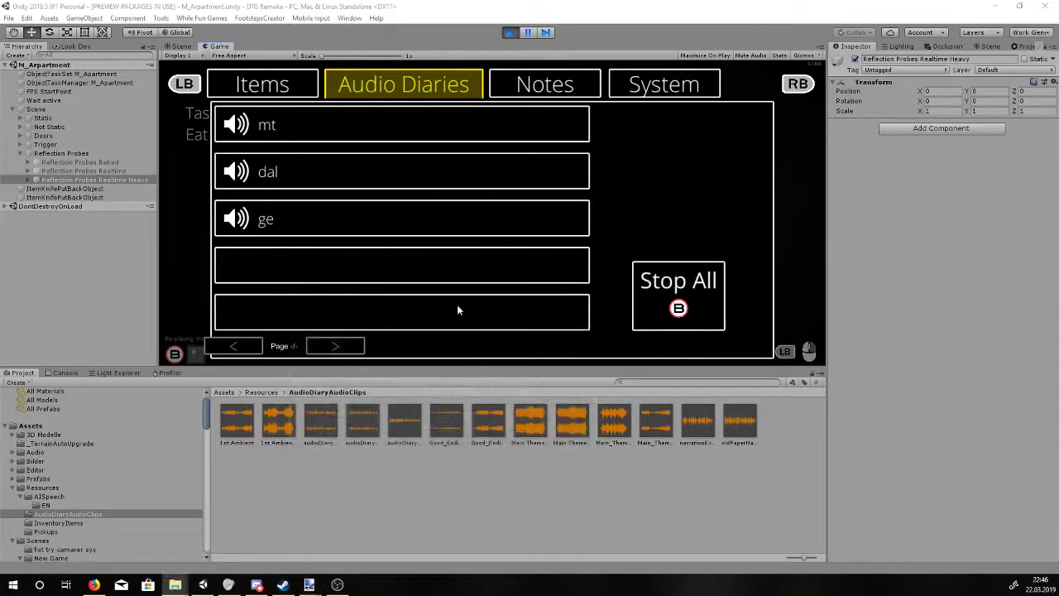
Read the lol note on the Notes page, view the System page, then close the menu.
left_click(543, 89)
left_click(351, 123)
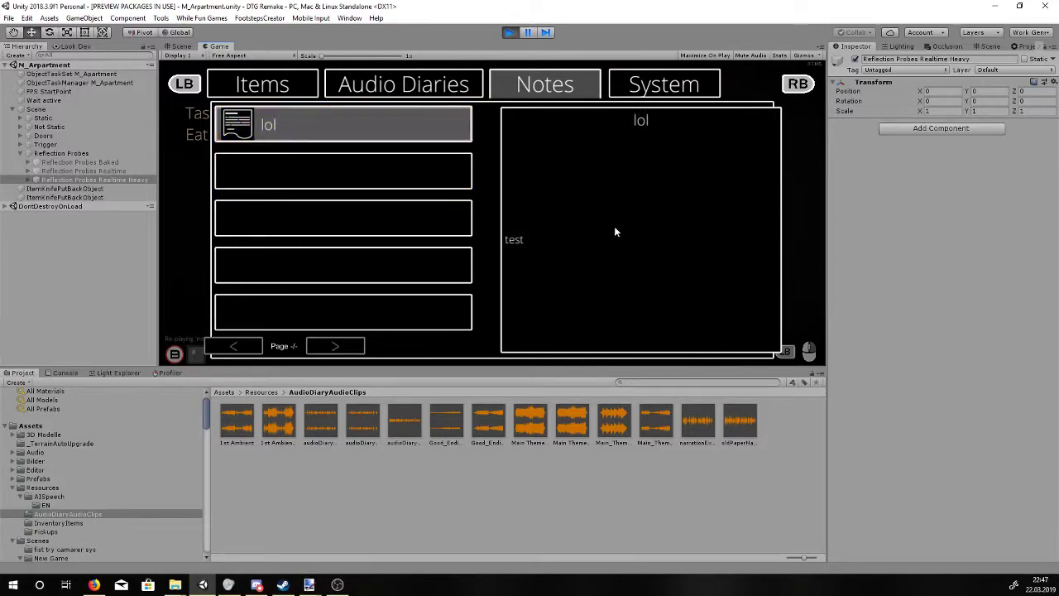
left_click(655, 89)
key("Escape")
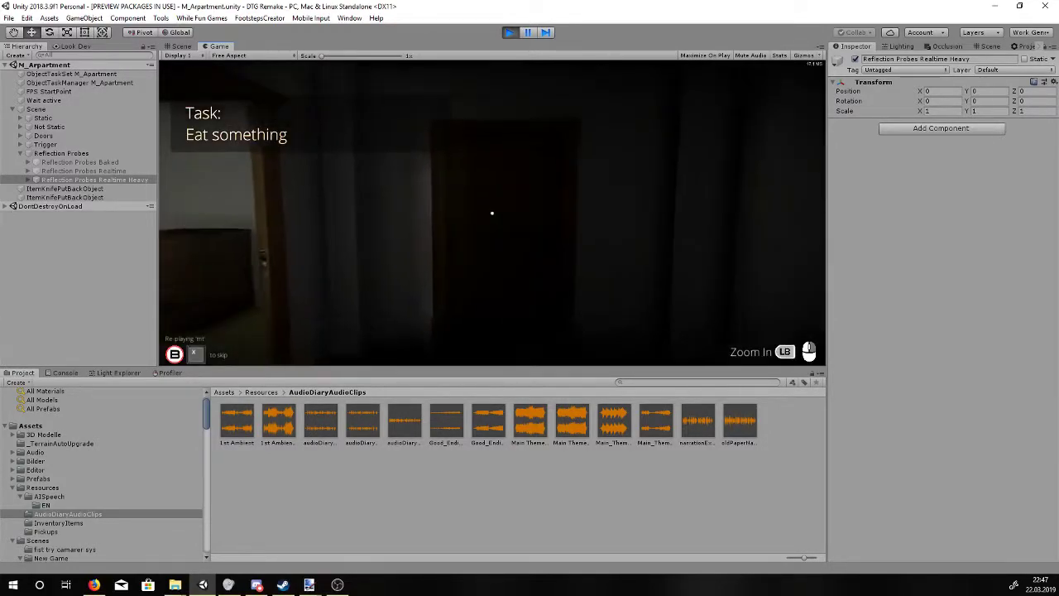
Try the locked door, toggle the light on, off and on, walk forward, then switch to Scene view.
left_click(491, 213)
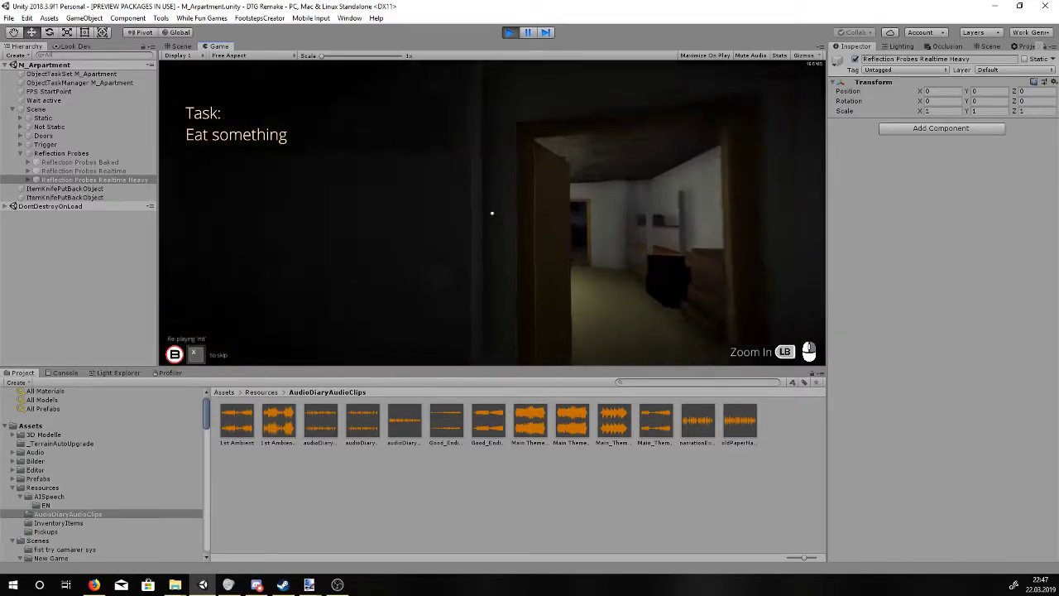
left_click(491, 213)
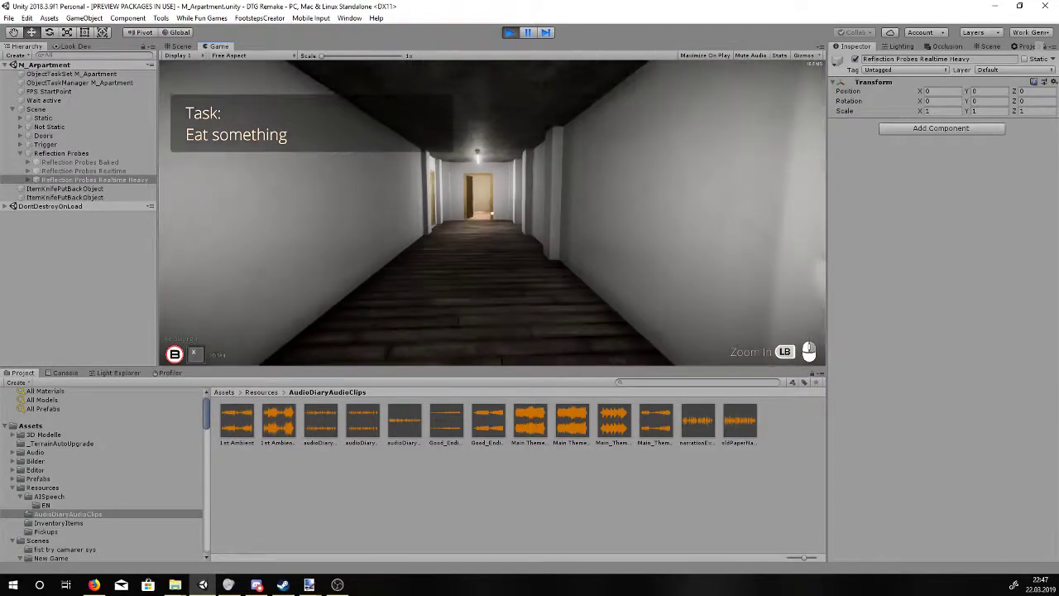
left_click(491, 213)
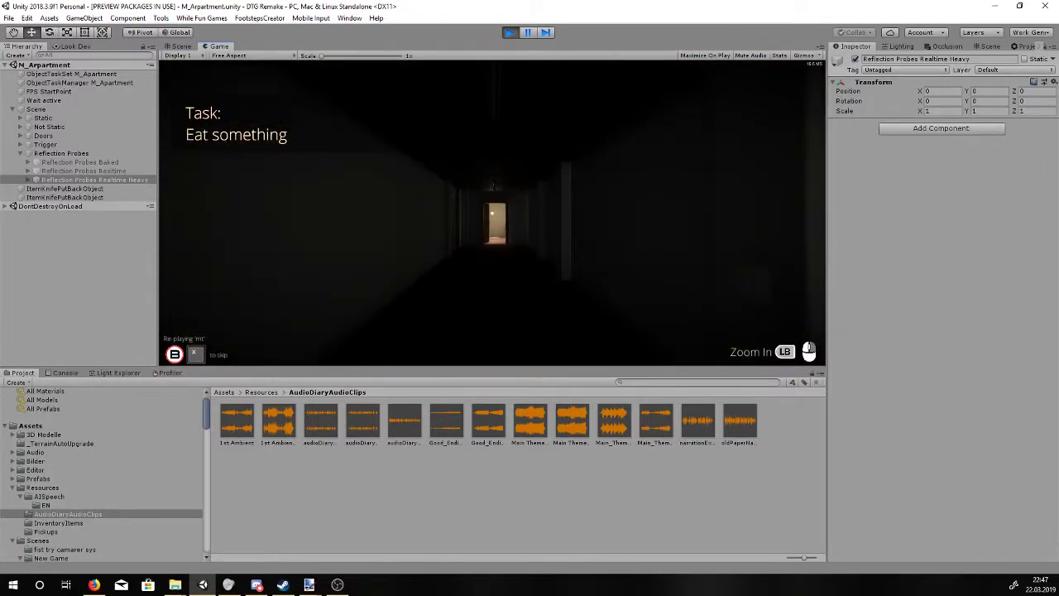
left_click(492, 213)
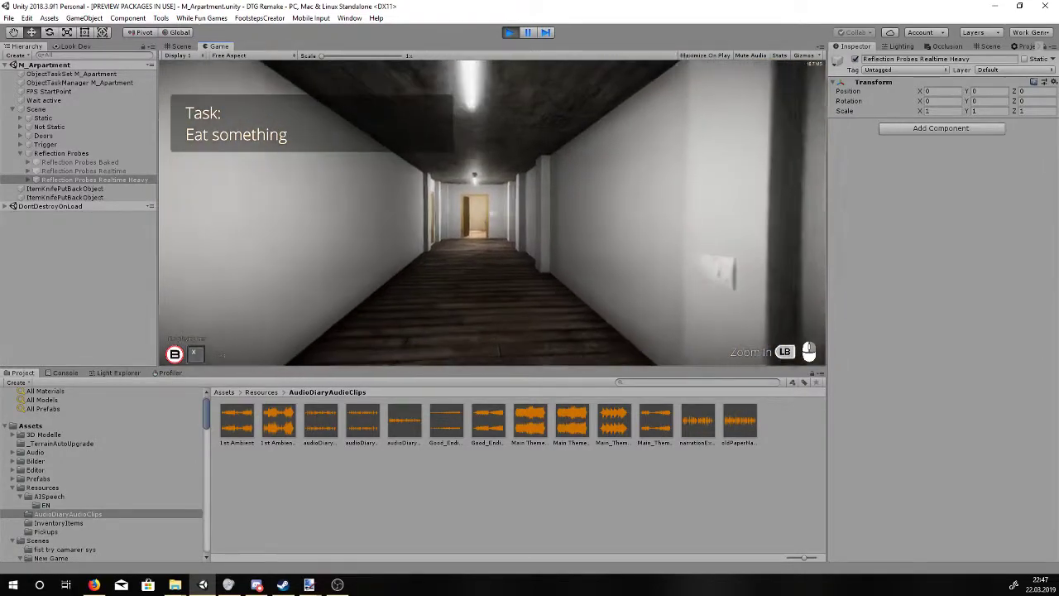
key("w")
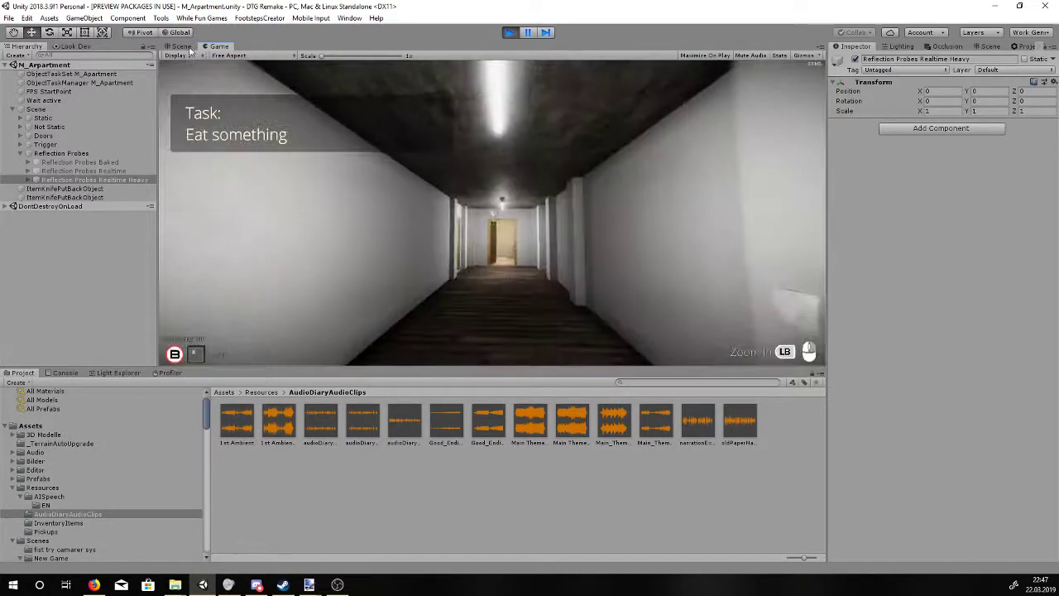
key("ctrl+1")
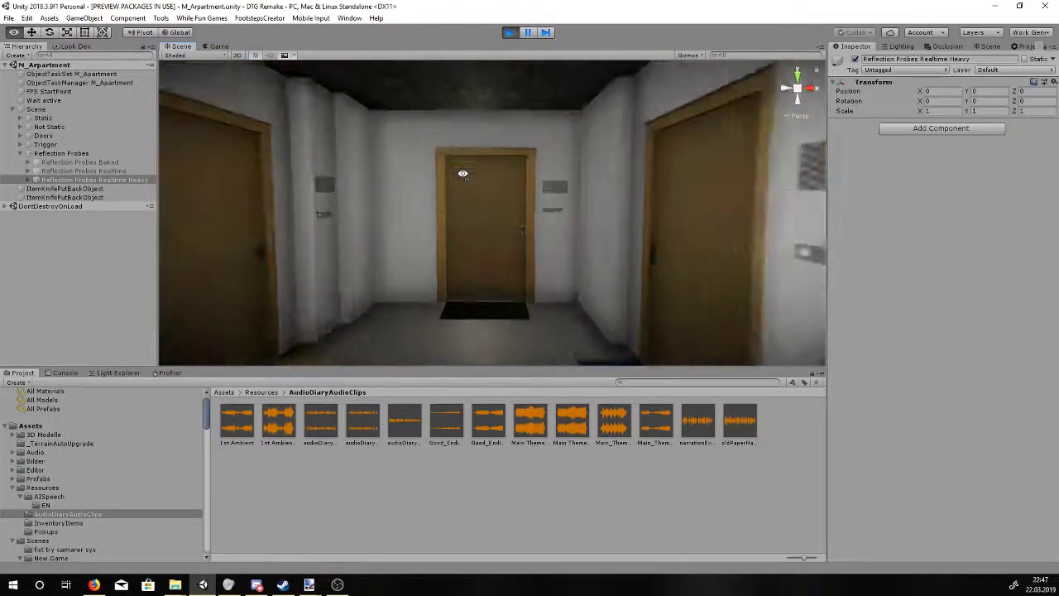
Fly the Scene camera down the corridor into the dark room, circle the cabinet, then return to Game view.
right_click_drag(478, 188, 957, 203)
mouse_move(515, 256)
right_mouse_down()
mouse_move(628, 289)
mouse_move(45, 166)
mouse_move(679, 268)
right_mouse_up()
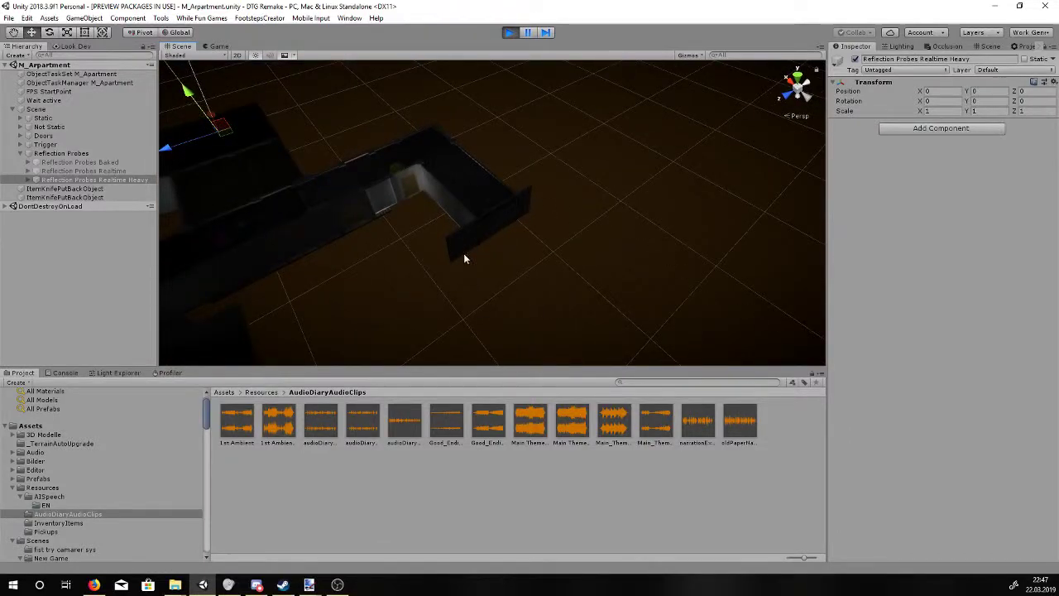
mouse_move(361, 146)
right_mouse_down()
mouse_move(600, 153)
mouse_move(670, 168)
mouse_move(854, 162)
mouse_move(810, 149)
right_mouse_up()
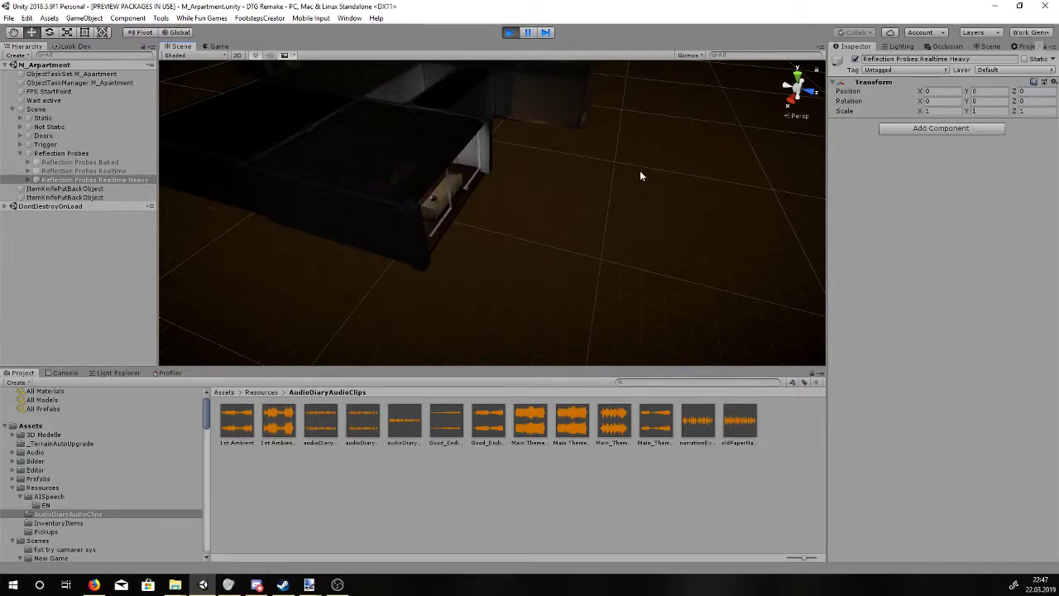
right_click_drag(641, 175, 649, 154)
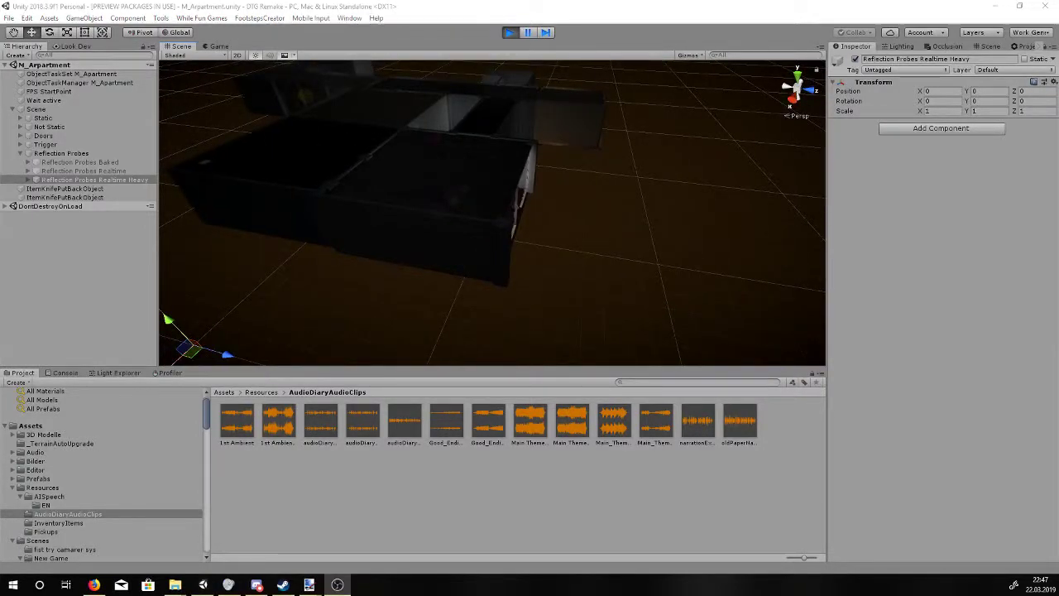
left_click(218, 47)
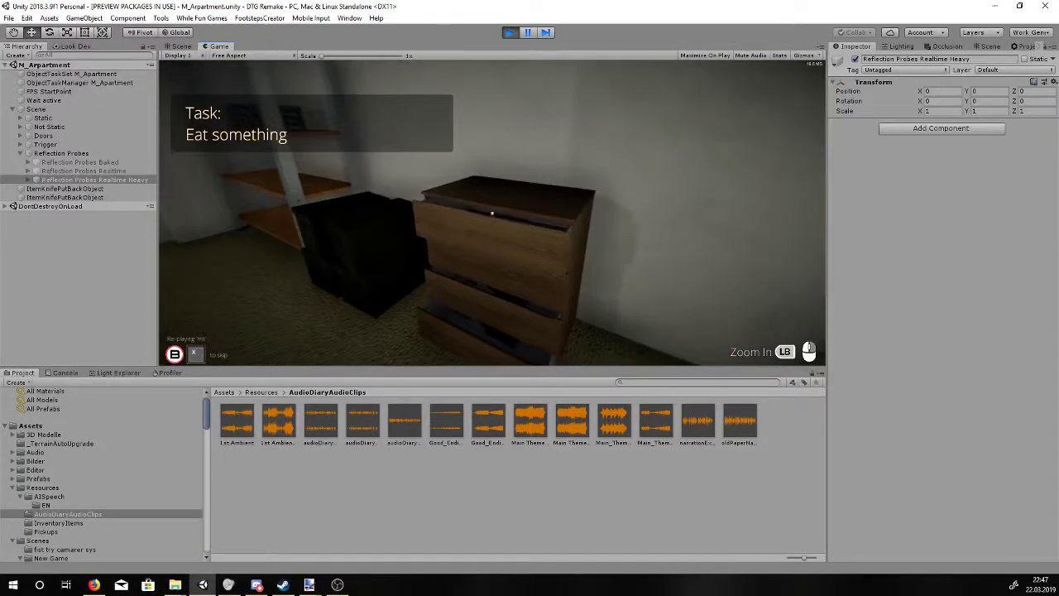
Open the dresser's top drawer, then bring up the pause menu with Esc.
left_click(492, 214)
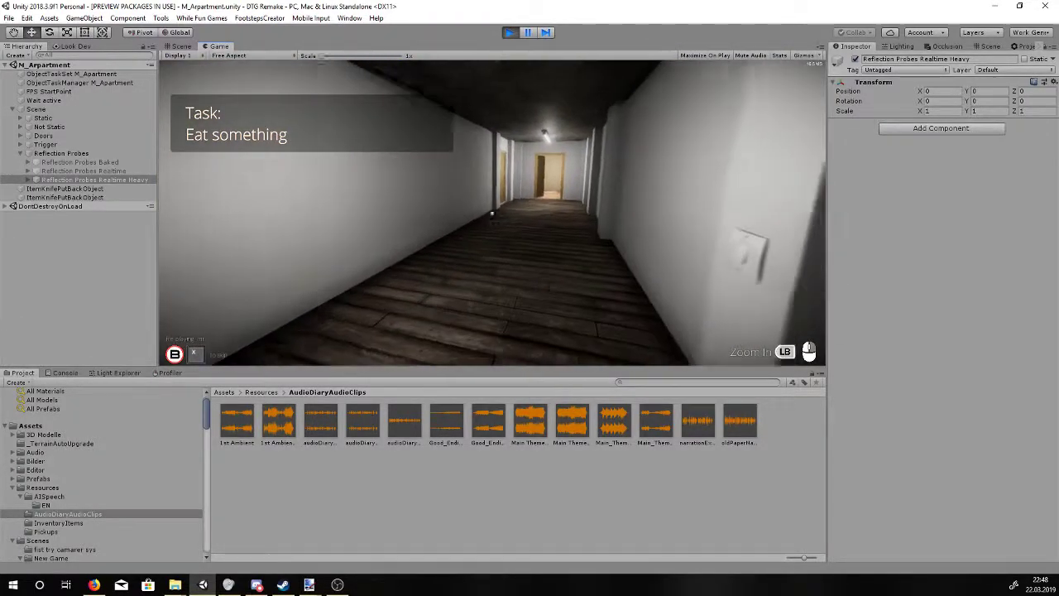
key("Escape")
Go from Audio Diaries to the System page and choose Exit Game.
left_click(422, 78)
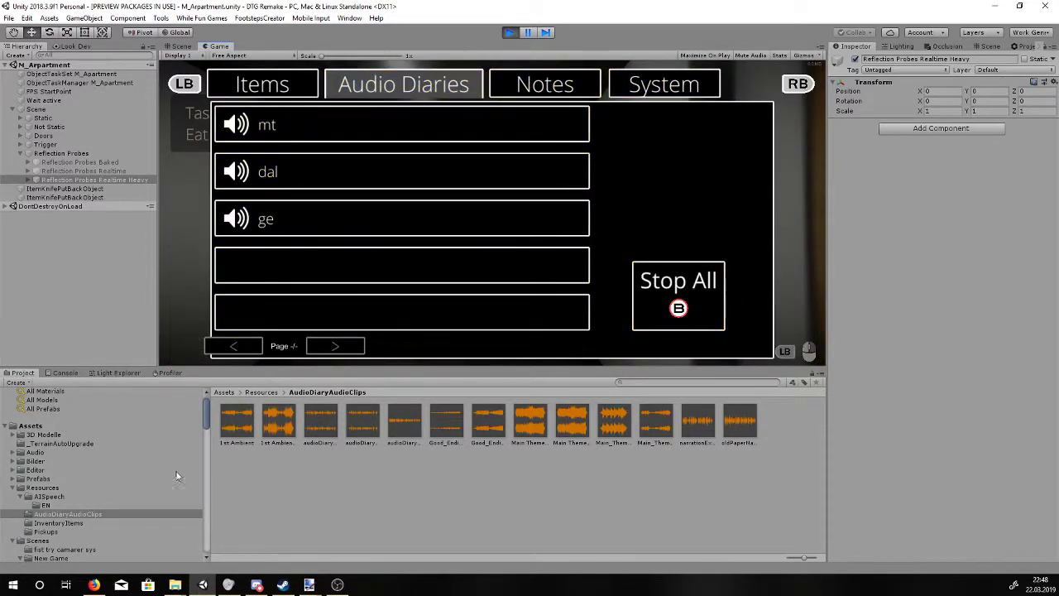
left_click(640, 95)
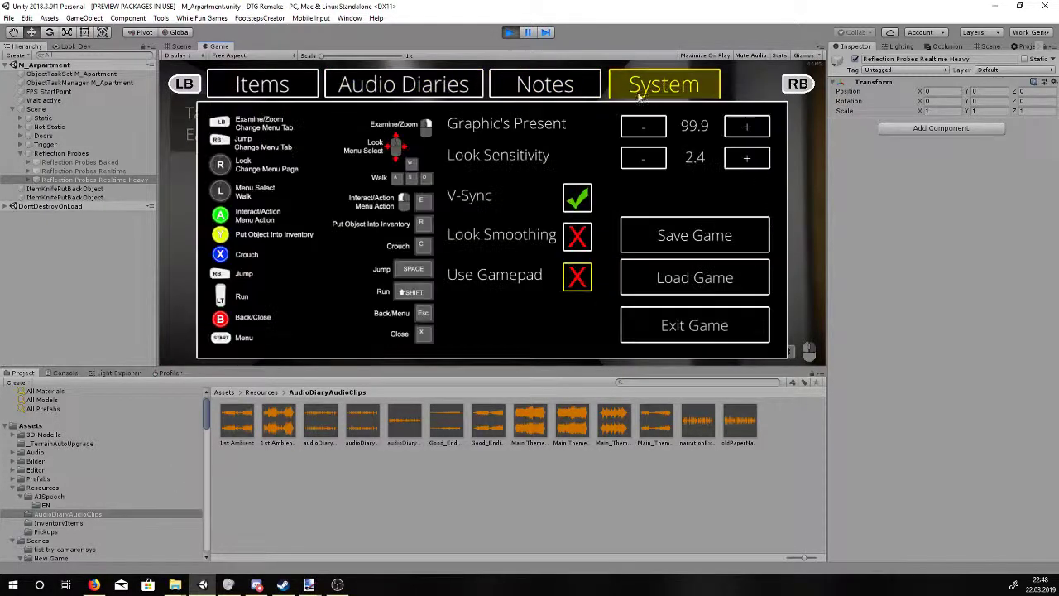
left_click(693, 330)
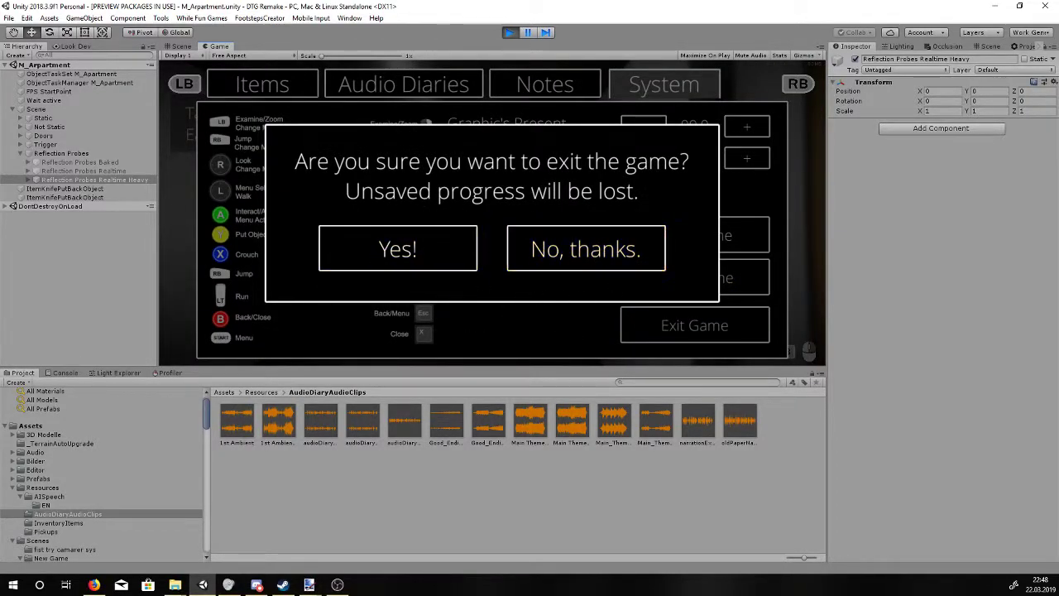